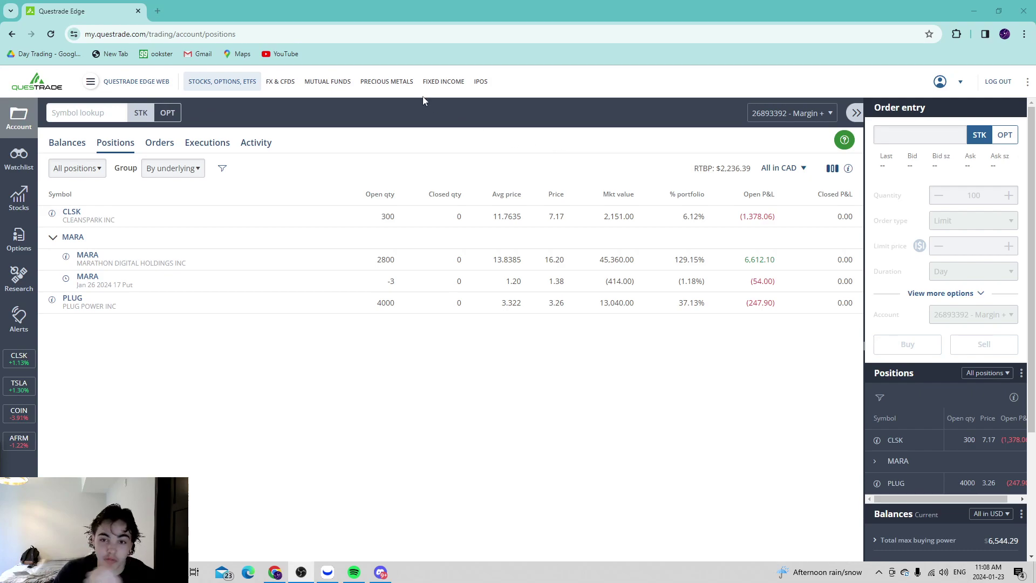
# Switch to the TFSA account's positions and review the CLSK position details
pyautogui.click(815, 113)
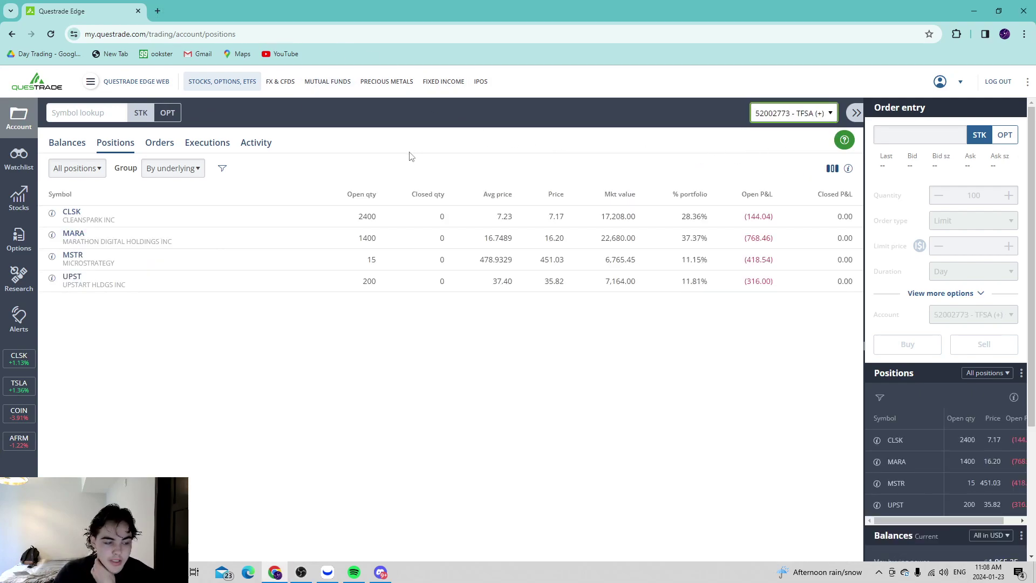
pyautogui.click(205, 213)
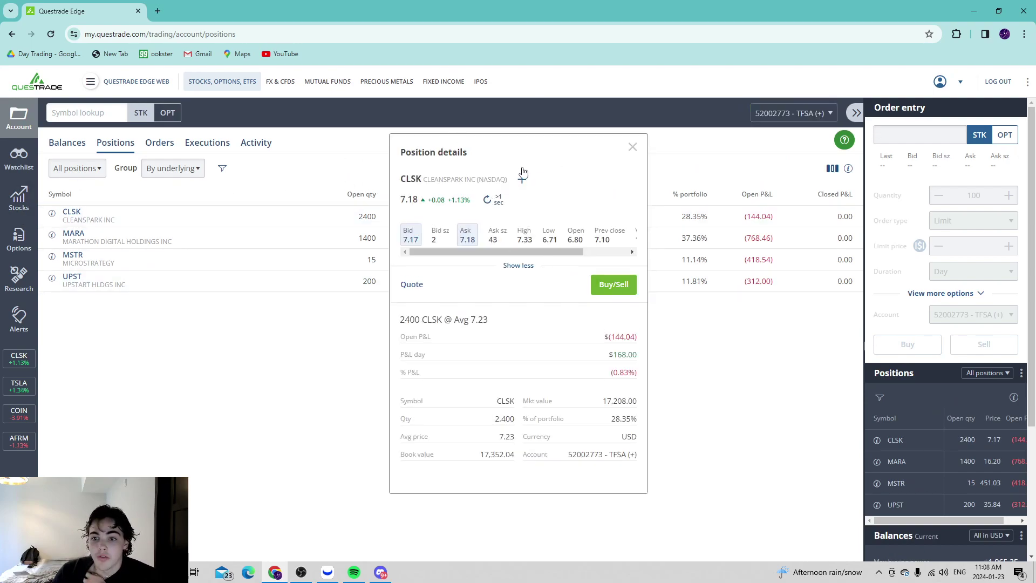
pyautogui.click(632, 150)
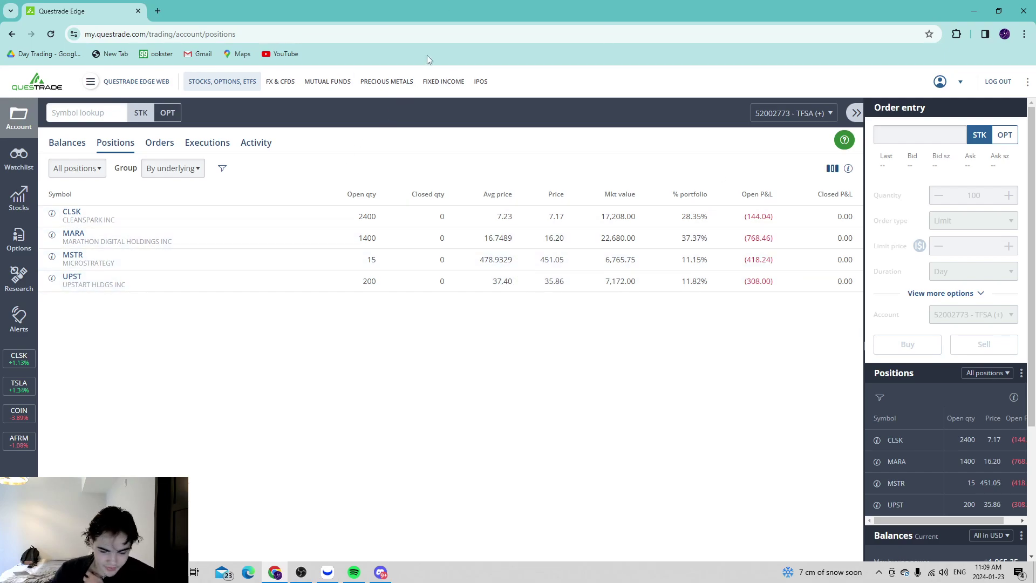
# Return to the Margin account's positions, expand the MARA group and review the PLUG position details
pyautogui.click(770, 115)
pyautogui.click(777, 136)
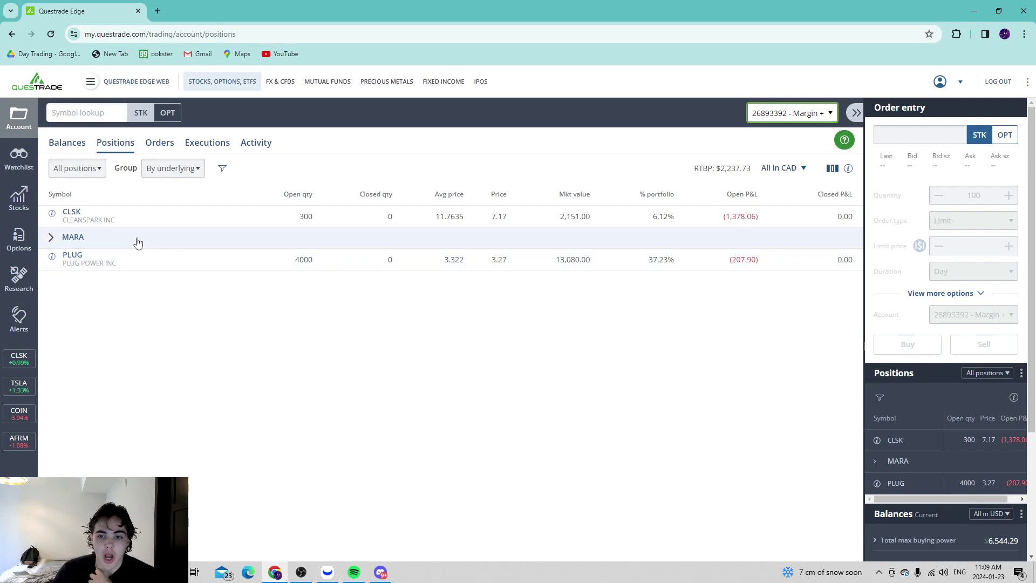
pyautogui.click(104, 240)
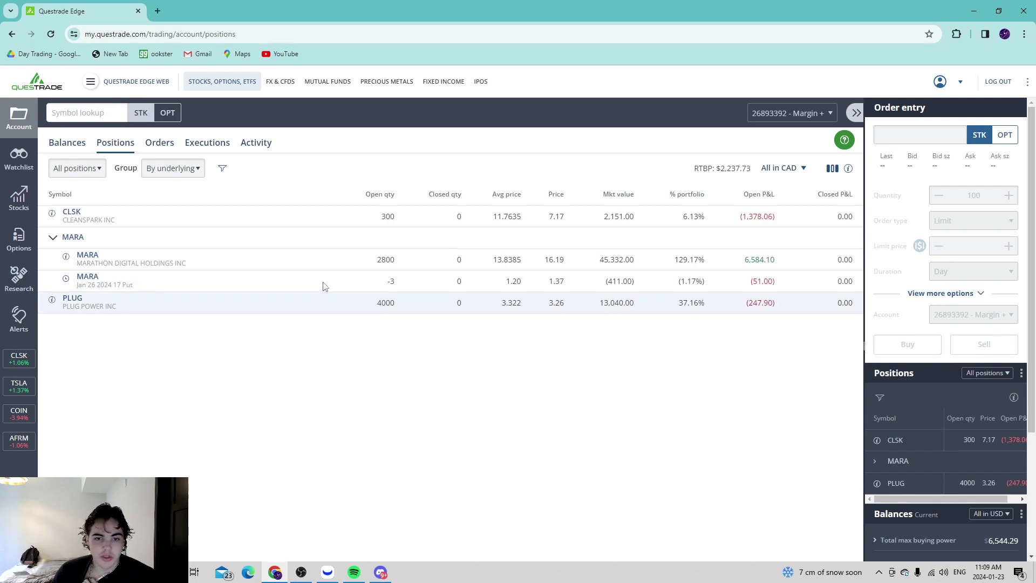
pyautogui.click(334, 311)
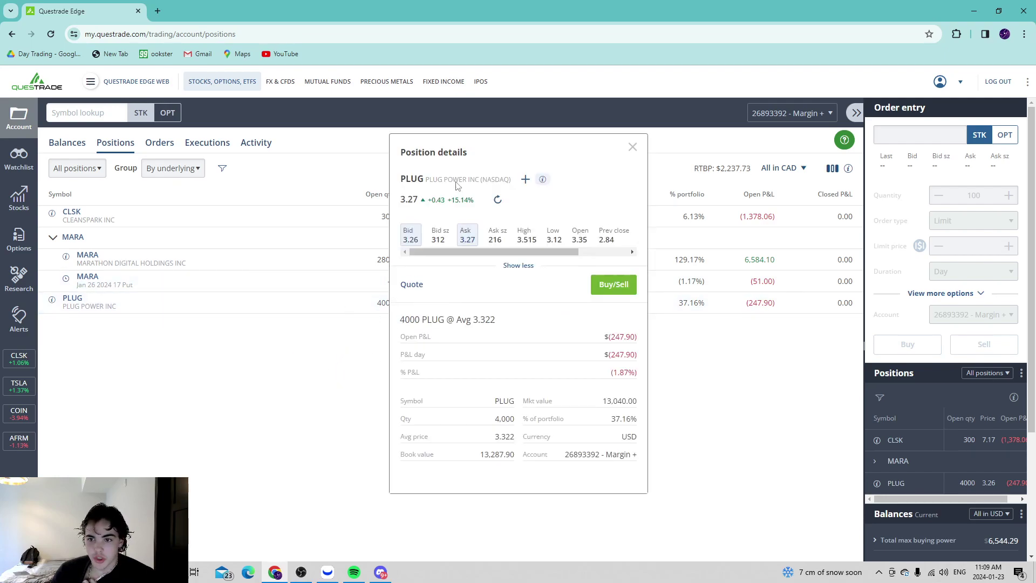
pyautogui.click(633, 147)
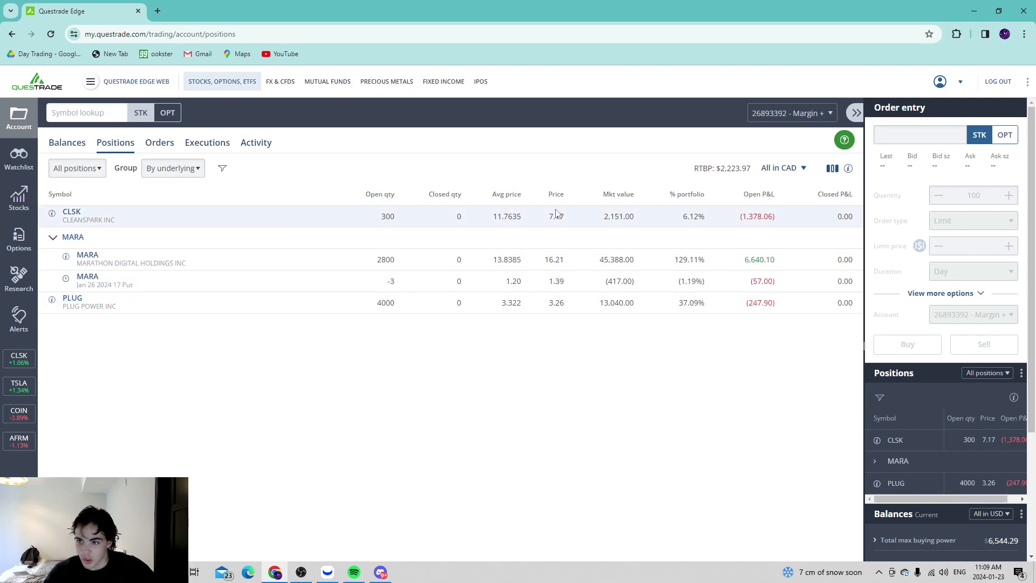
# Switch to Webull and open the custom single-chart layout, declining the new Screener panel
pyautogui.click(328, 572)
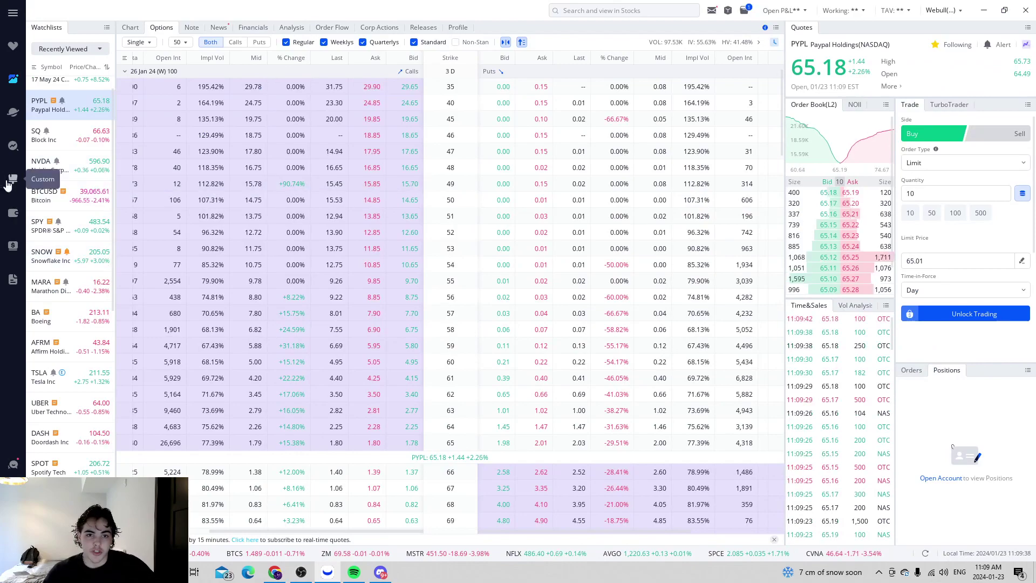
pyautogui.click(8, 184)
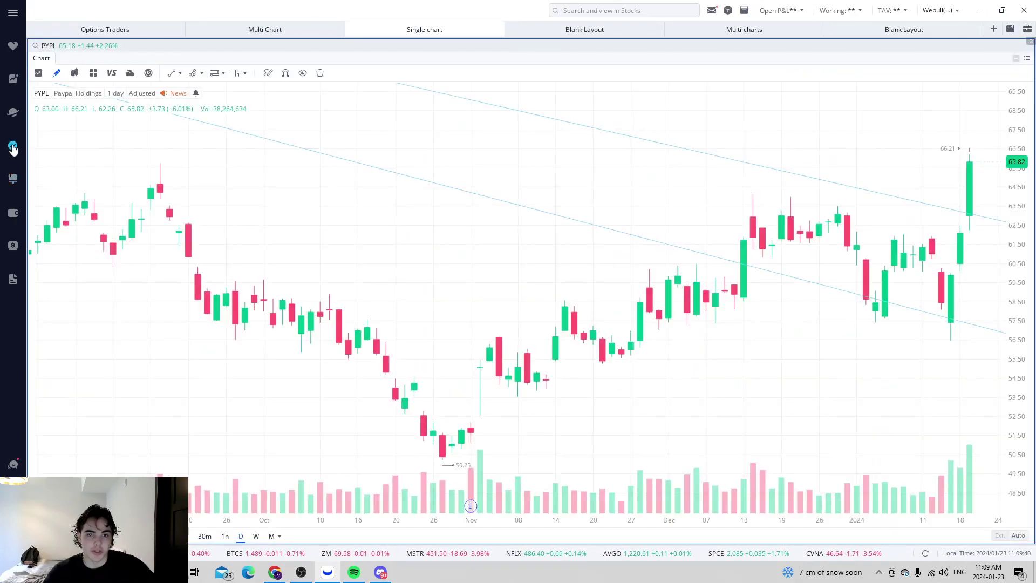
pyautogui.click(13, 147)
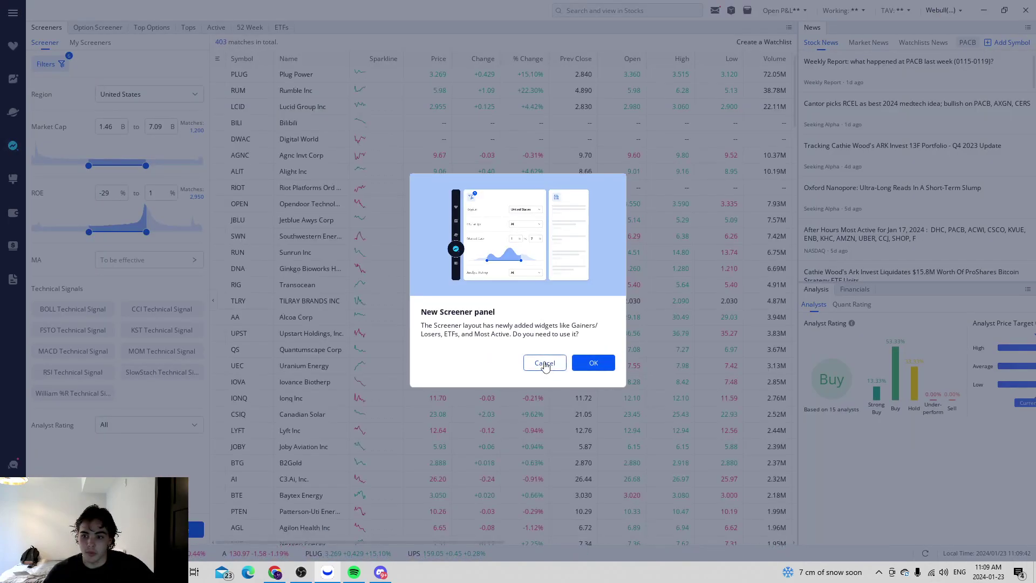
pyautogui.click(544, 363)
pyautogui.click(16, 178)
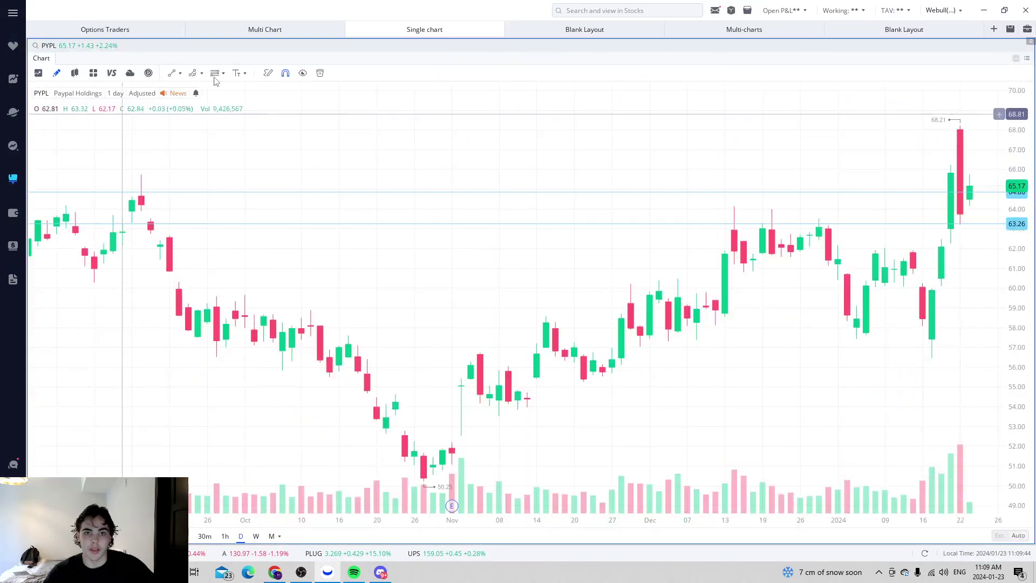
# Show the moving averages on the daily PYPL chart
pyautogui.hscroll(10, 750, 226)
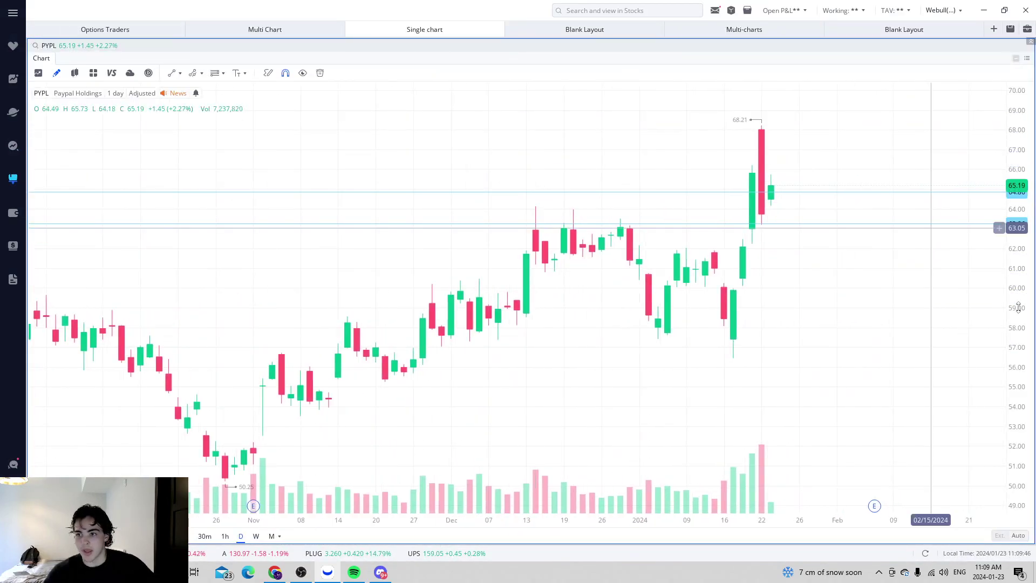
pyautogui.hscroll(5, 767, 300)
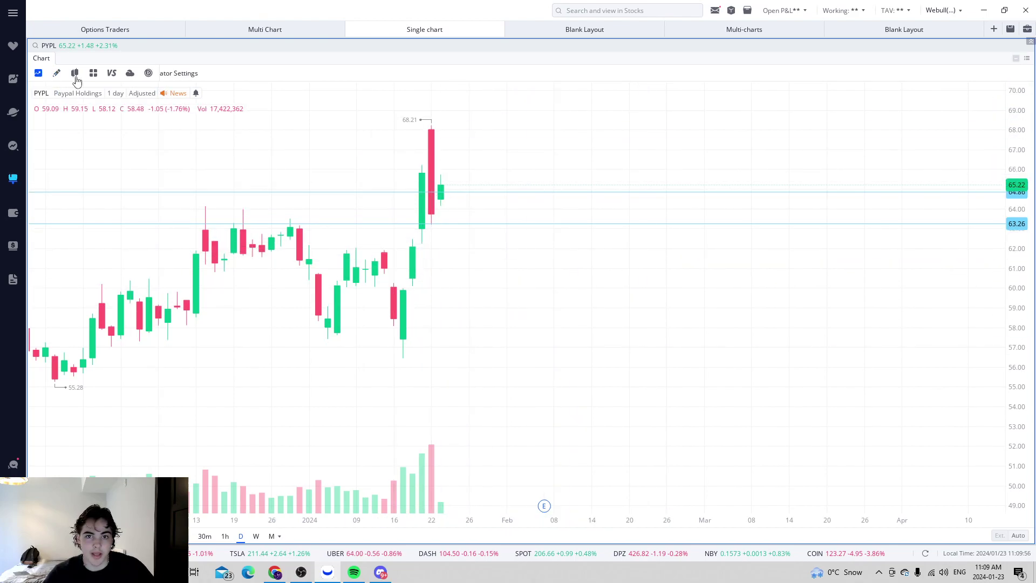
pyautogui.click(170, 73)
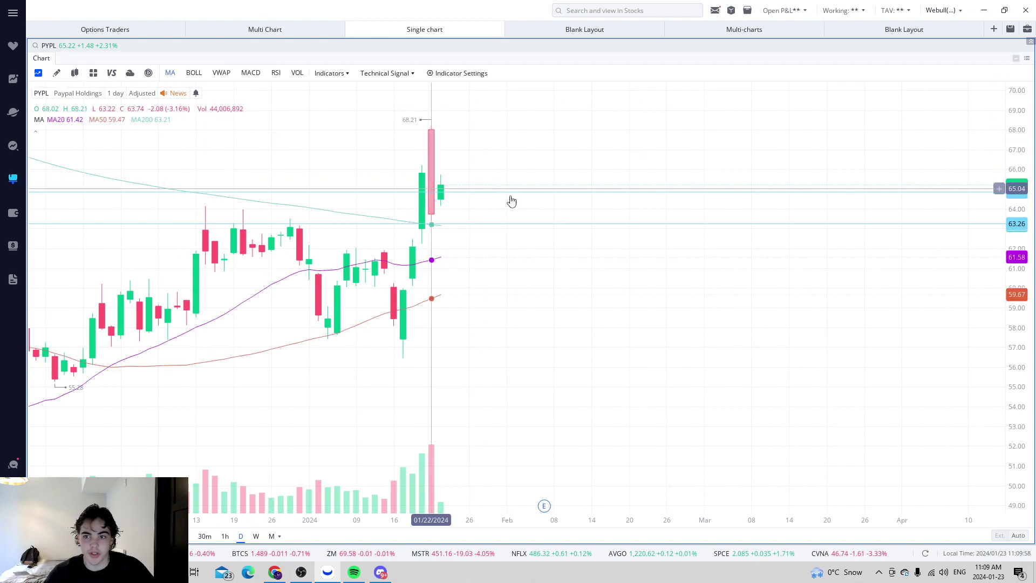
pyautogui.scroll(-1, 621, 224)
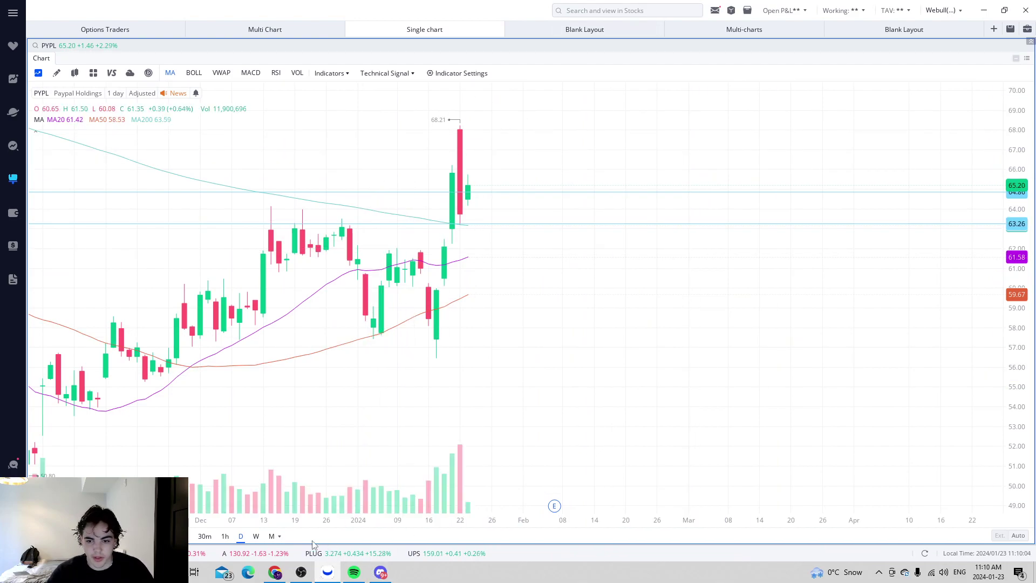
# Set the PYPL chart to monthly candles and add the MACD indicator
pyautogui.click(271, 537)
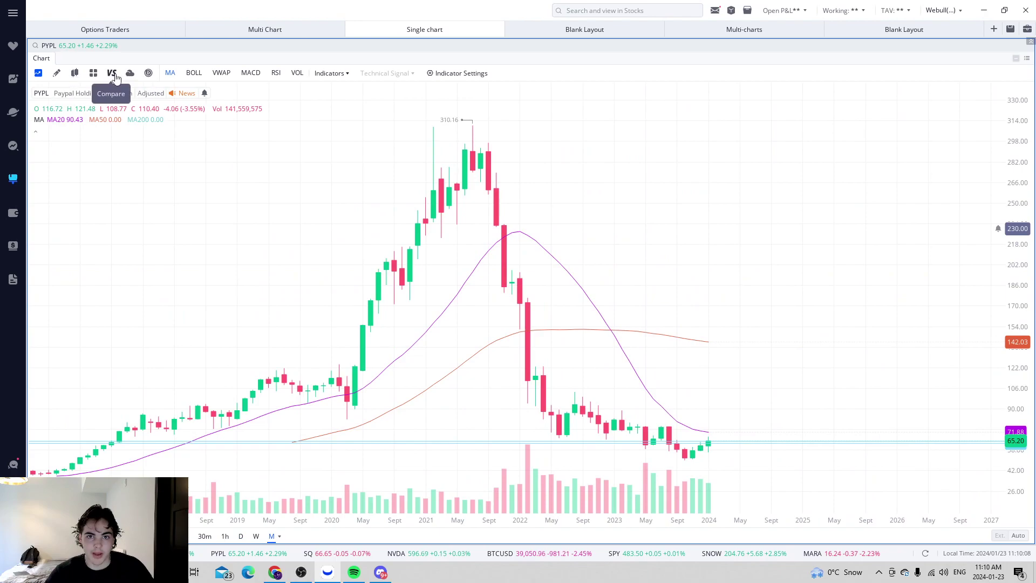
pyautogui.click(250, 73)
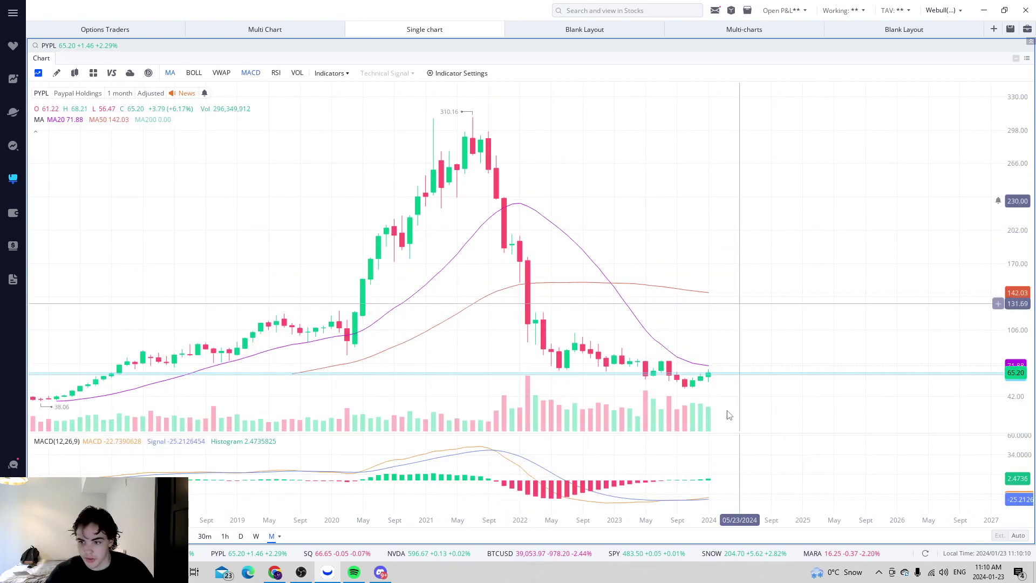
pyautogui.moveTo(642, 282); pyautogui.dragTo(389, 282)
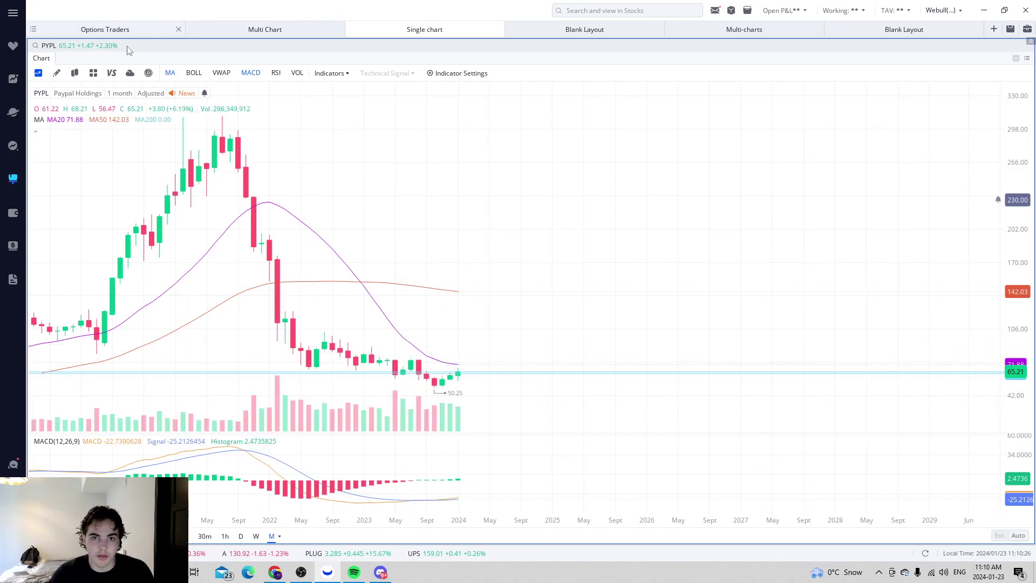
# Load the CLSK chart and set it to weekly candles
pyautogui.click(48, 46)
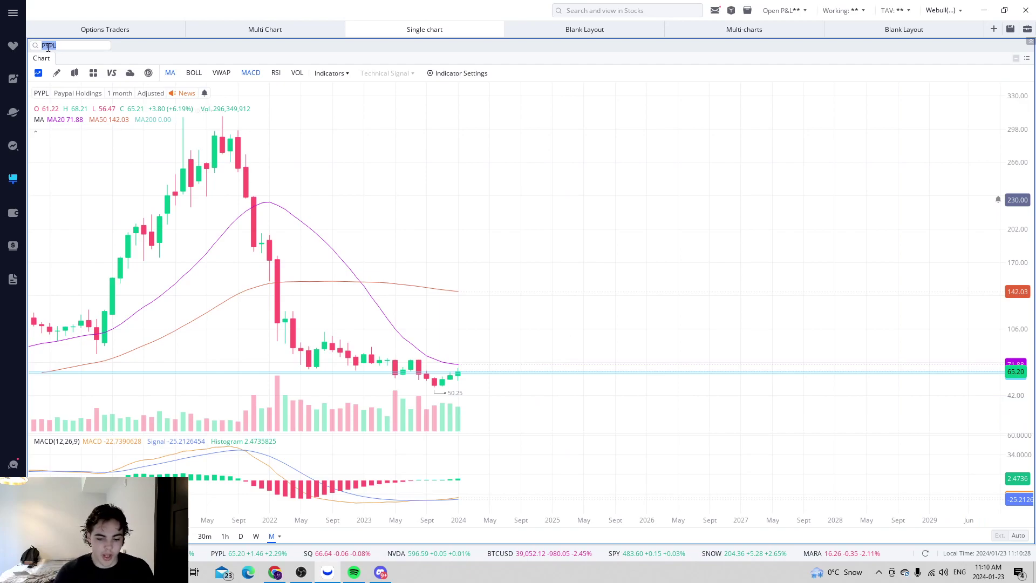
pyautogui.press('BackSpace')
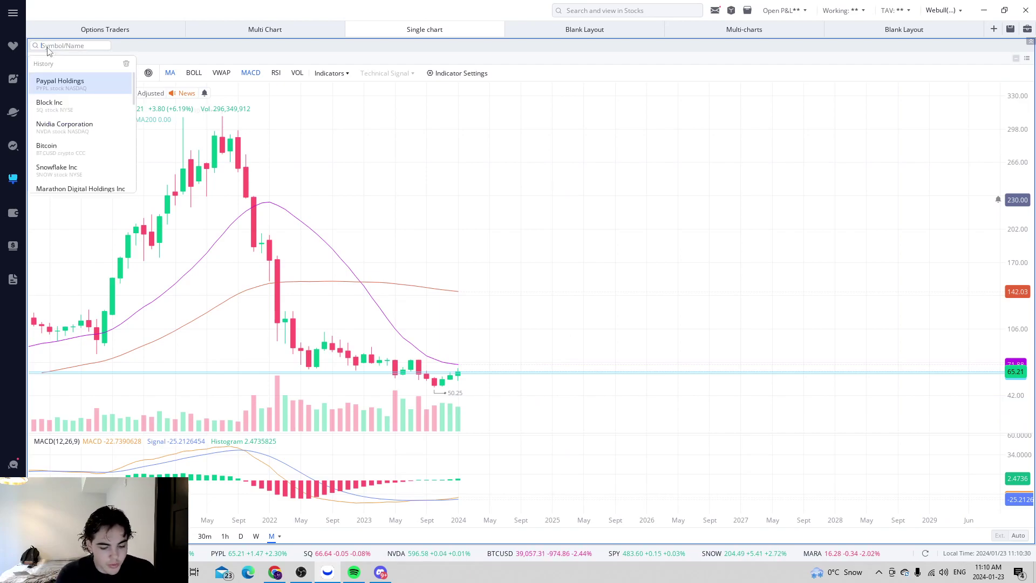
pyautogui.write('CLSK')
pyautogui.press('Return')
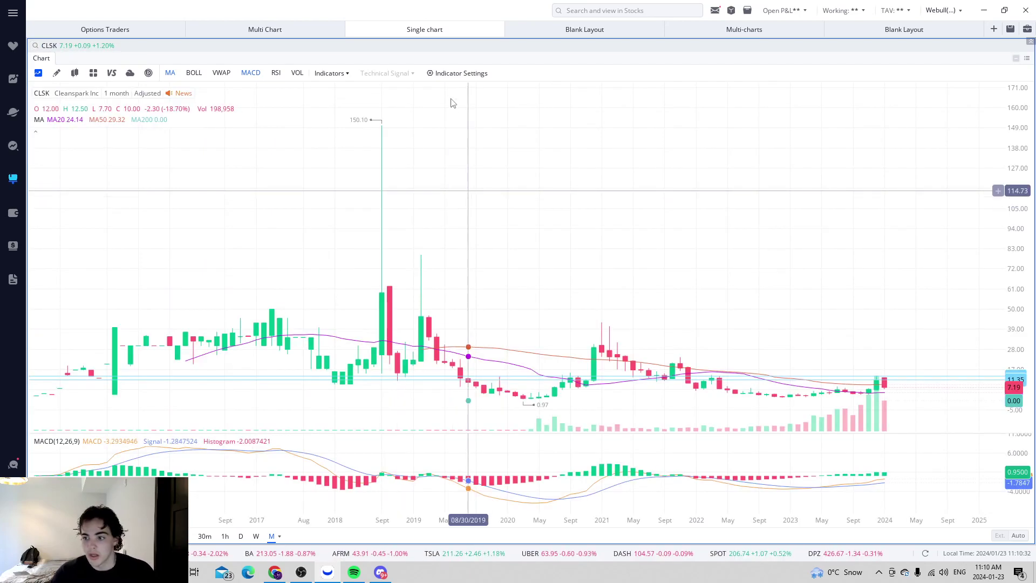
pyautogui.click(256, 537)
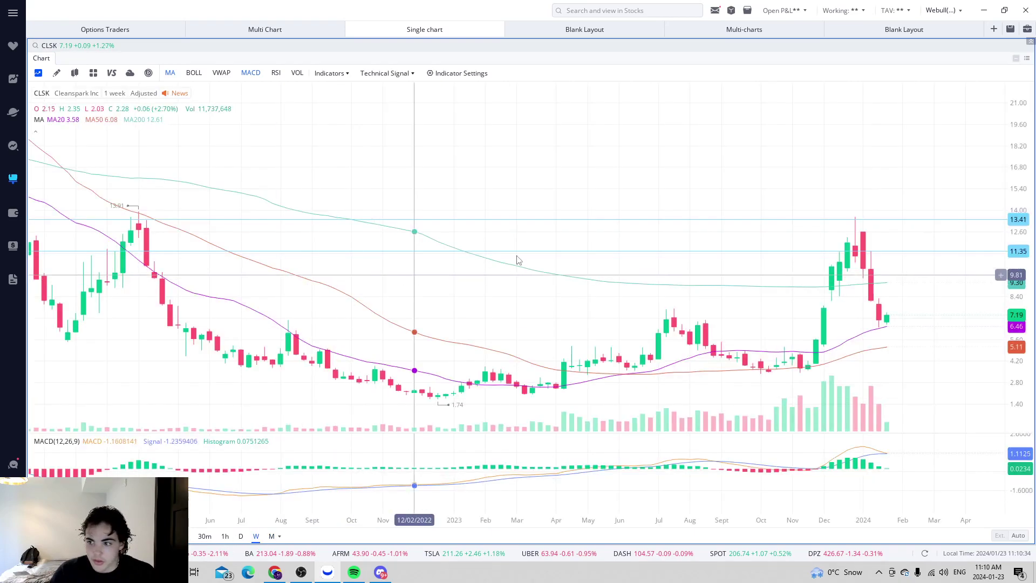
pyautogui.moveTo(437, 290); pyautogui.dragTo(128, 286)
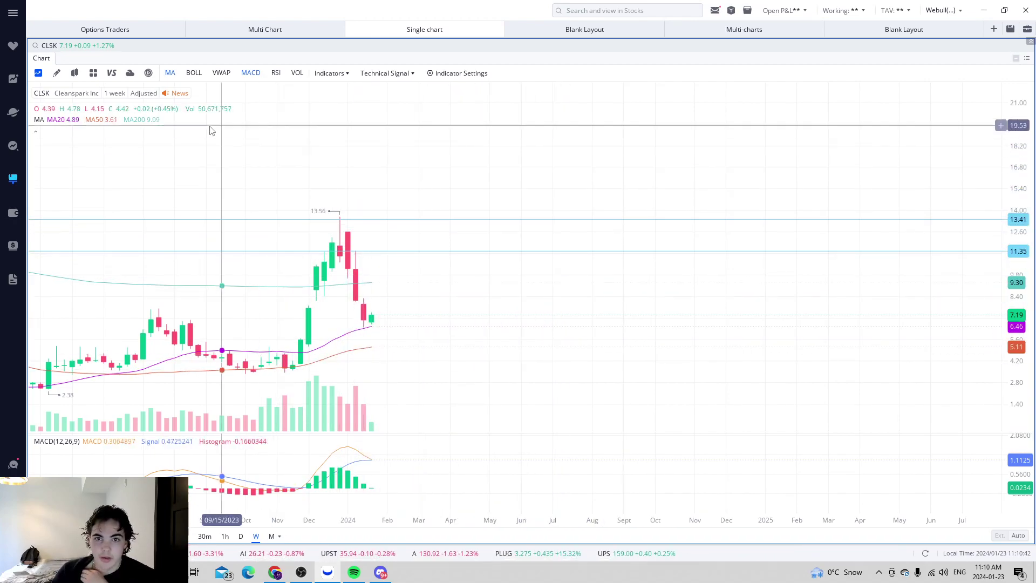
# Delete the two horizontal lines at 13.41 and 11.35 from the weekly CLSK chart
pyautogui.click(432, 222)
pyautogui.click(1007, 111)
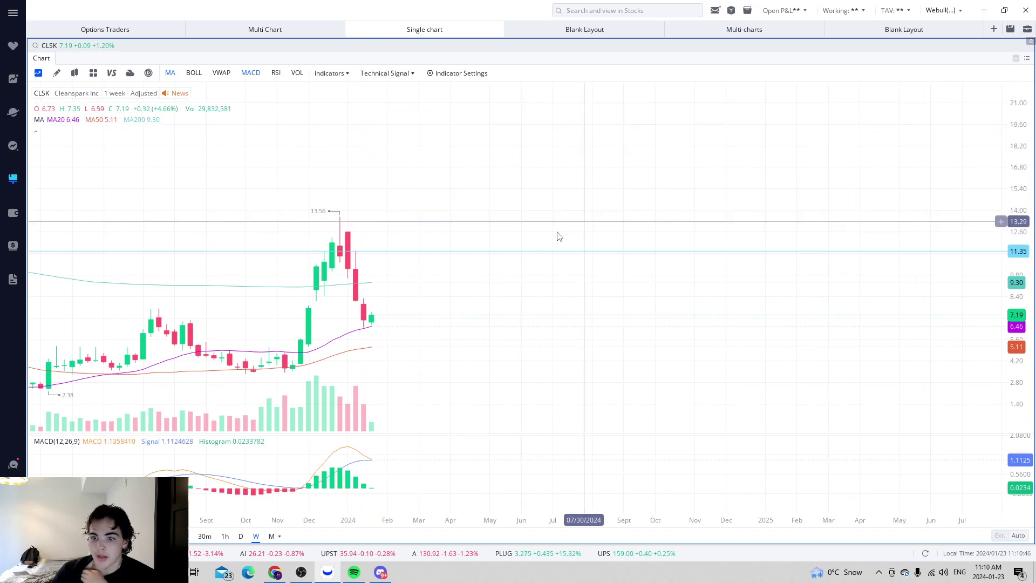
pyautogui.click(516, 251)
pyautogui.click(1005, 110)
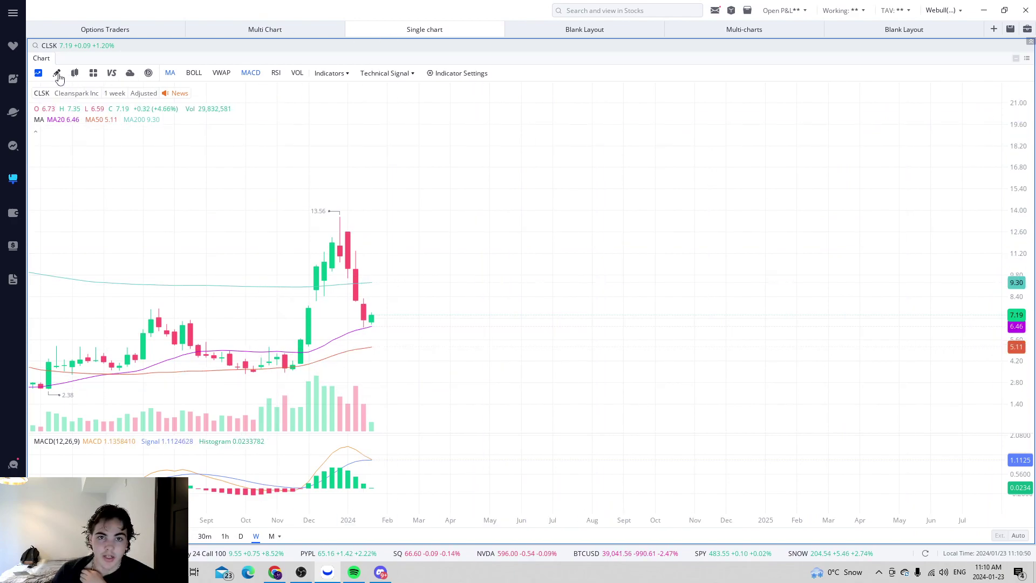
# Draw a CLSK trend line from about 3.69 in November 2023 to about 9.3 in April 2024, and set the chart to daily candles
pyautogui.click(178, 76)
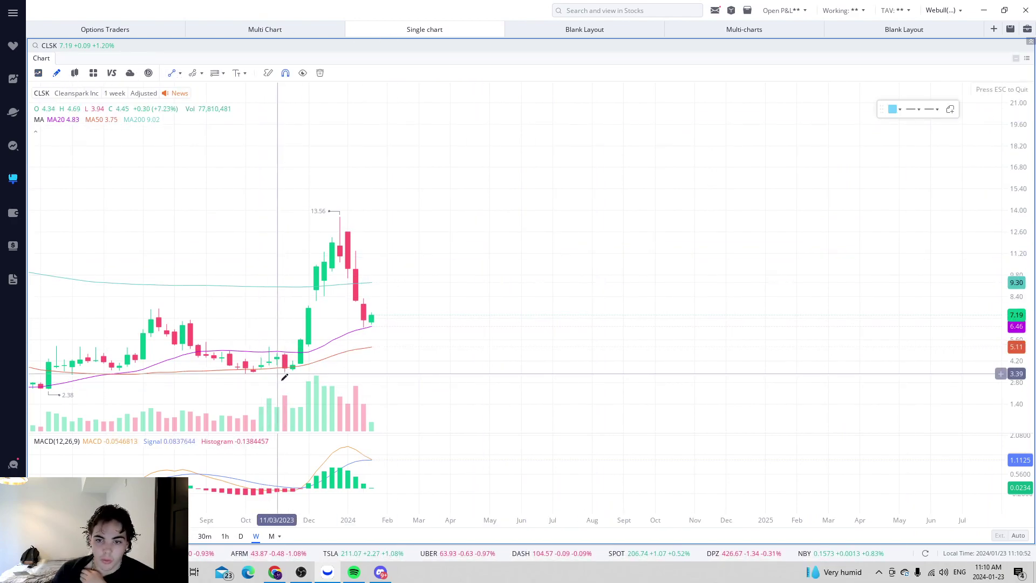
pyautogui.click(293, 369)
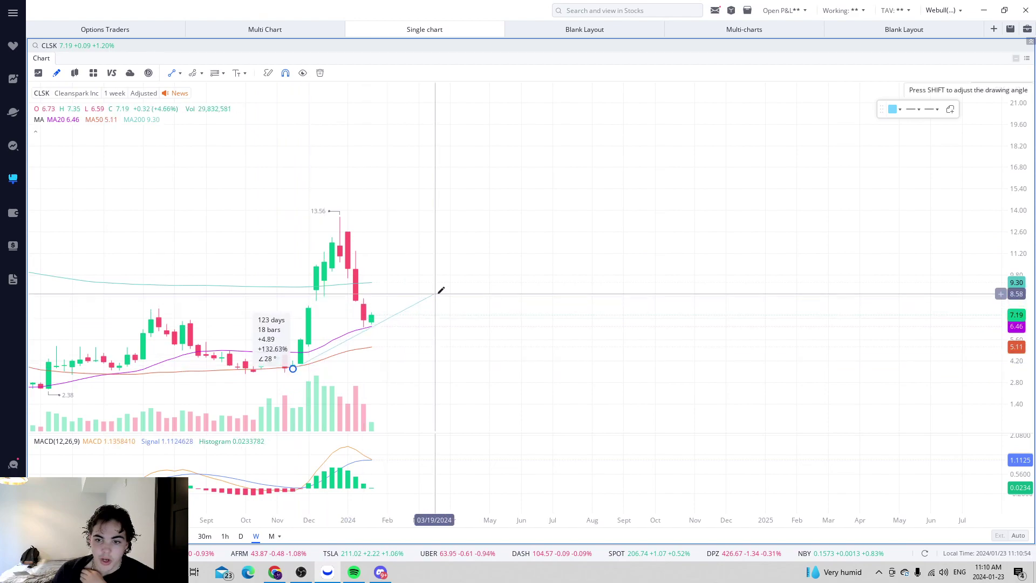
pyautogui.click(451, 282)
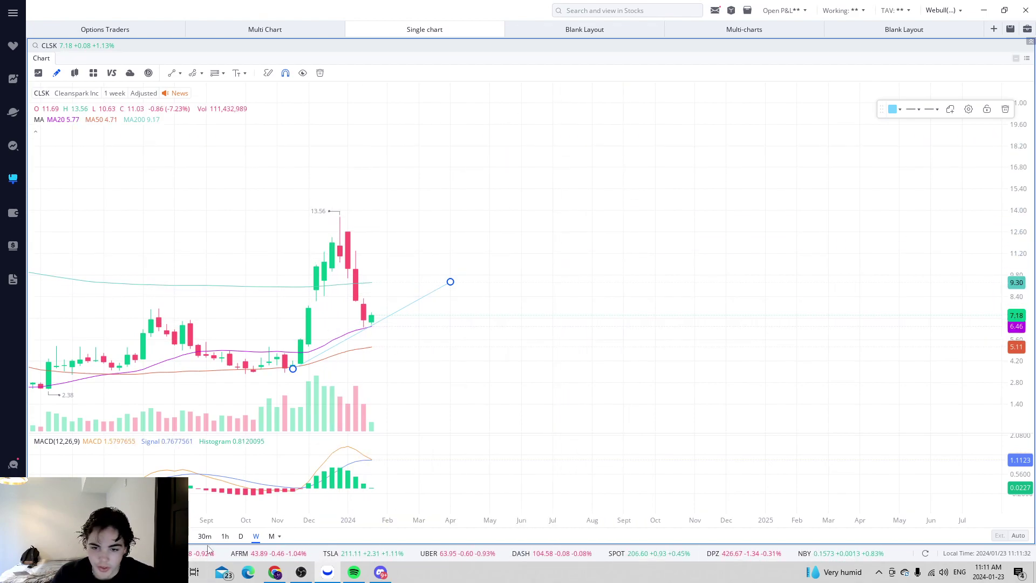
pyautogui.click(243, 537)
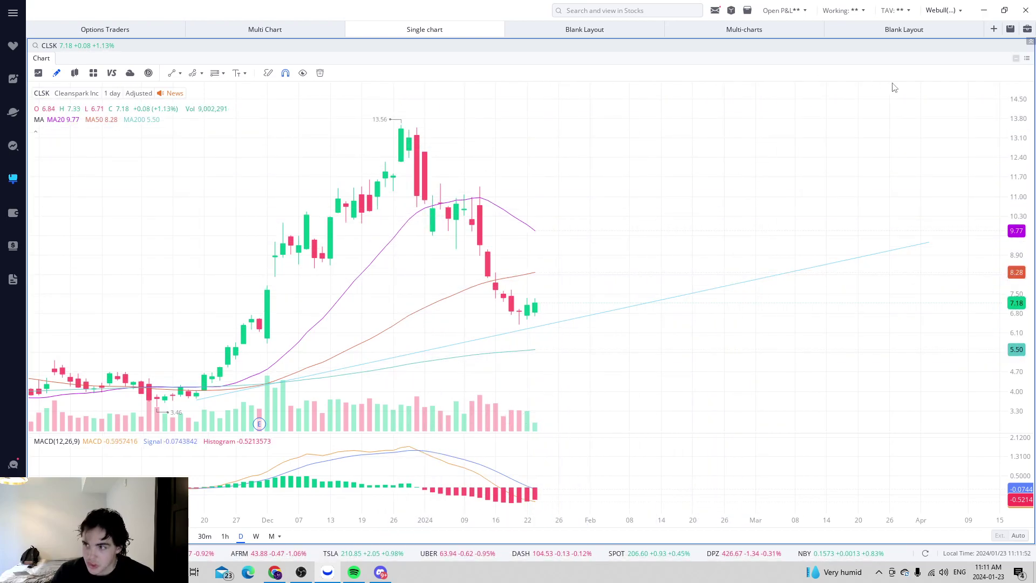
pyautogui.moveTo(1015, 107); pyautogui.dragTo(1017, 143)
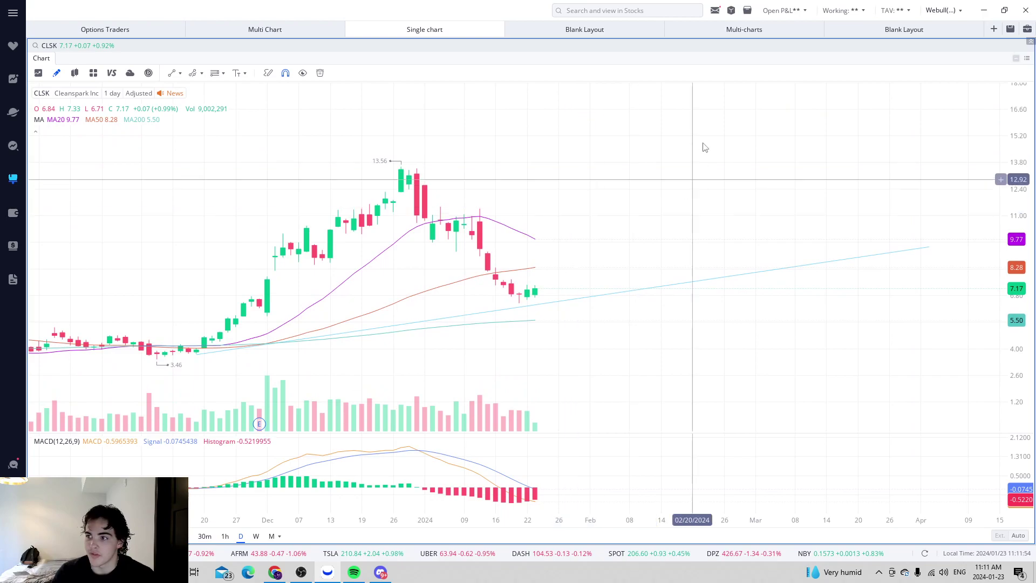
# Load the daily MARA chart to examine its price trend
pyautogui.click(57, 47)
pyautogui.press('BackSpace')
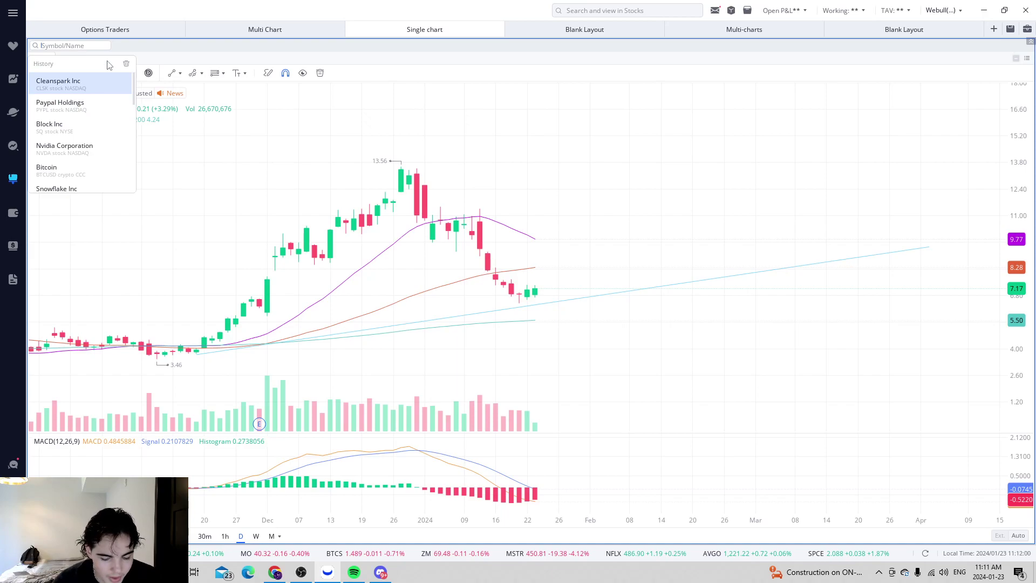
pyautogui.write('MARA')
pyautogui.press('Return')
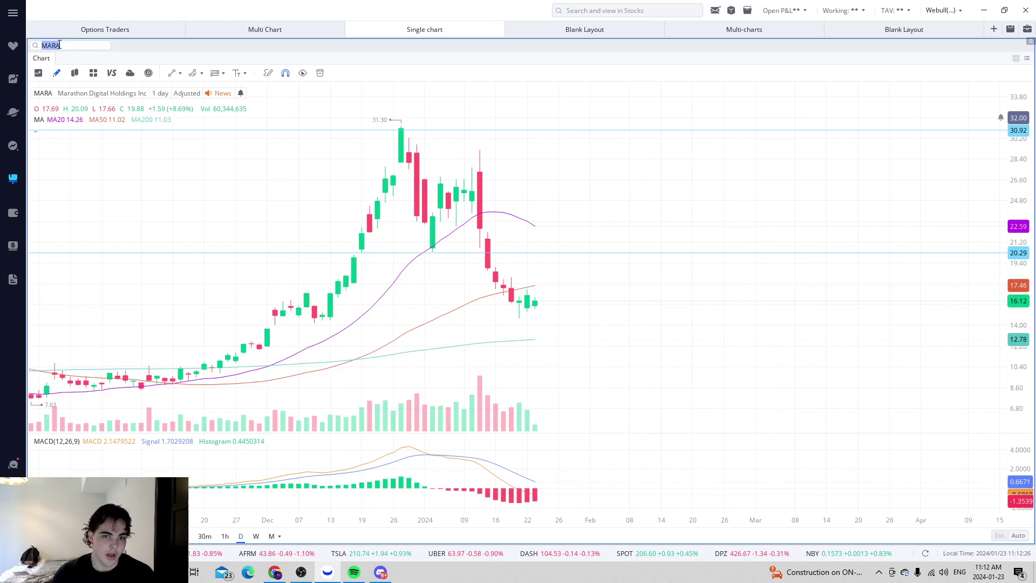
# Examine the daily BTCUSD chart, followed by the daily MSTR chart
pyautogui.write('BTCUSD')
pyautogui.press('Return')
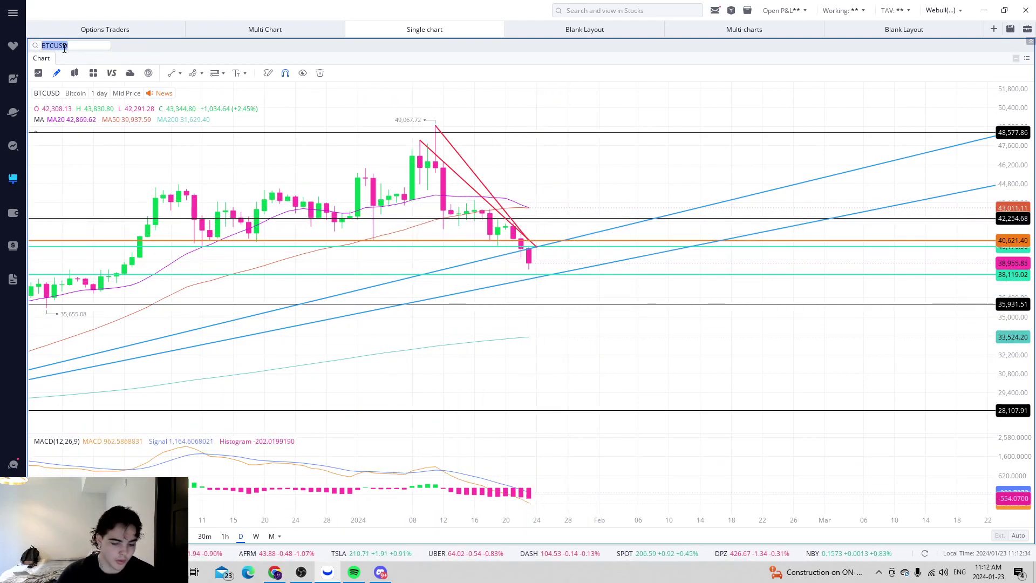
pyautogui.write('mstr')
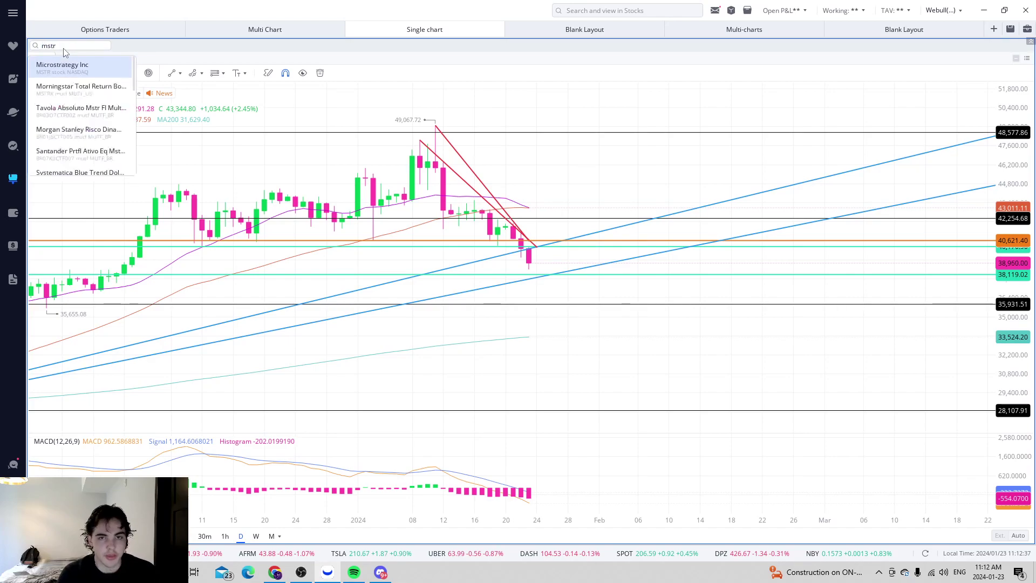
pyautogui.press('Return')
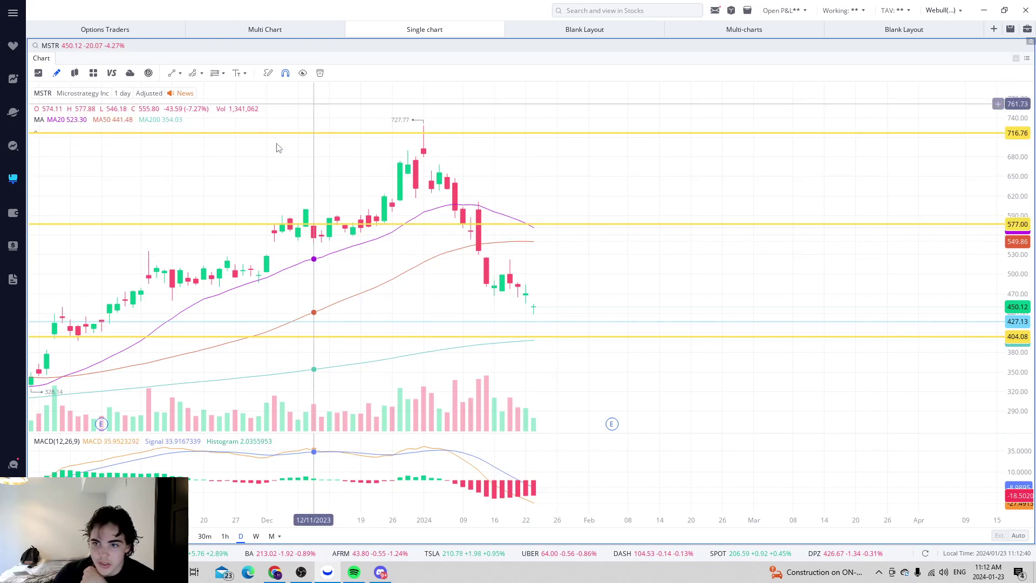
# Examine the weekly MSTR chart, including its price history back to before 2020 and the marked horizontal levels
pyautogui.click(256, 537)
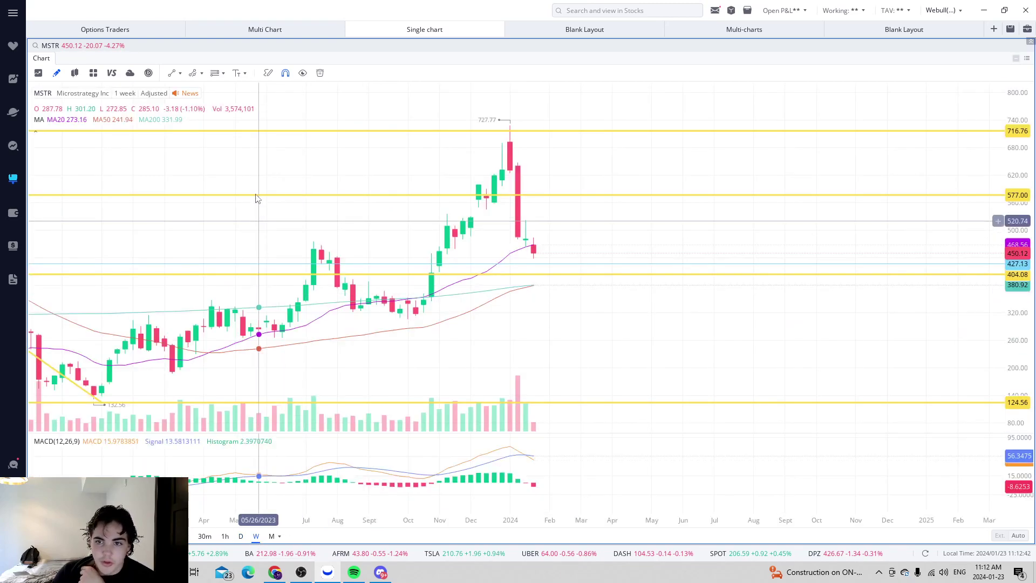
pyautogui.moveTo(334, 170); pyautogui.dragTo(735, 198)
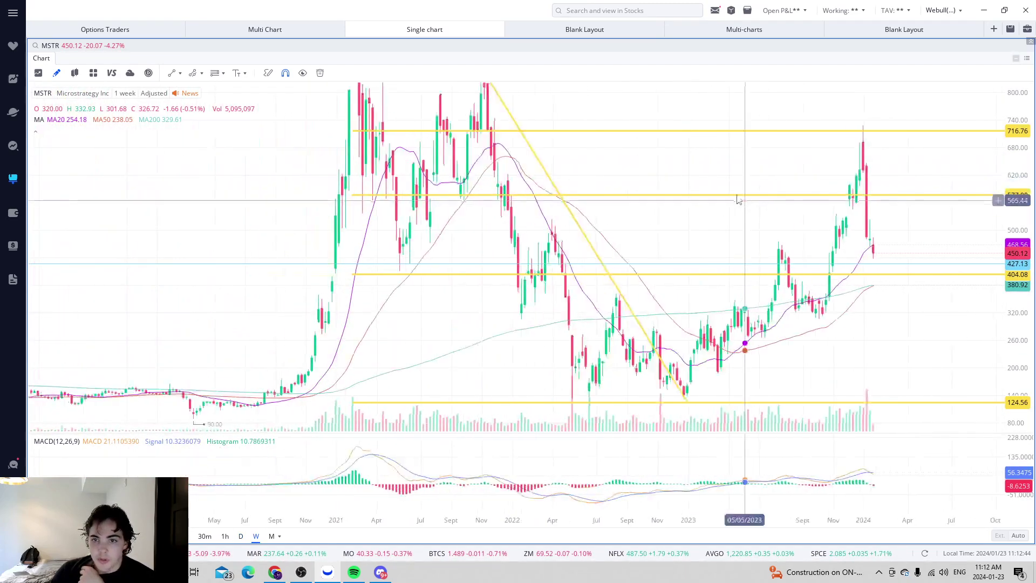
pyautogui.scroll(-3, 836, 183)
pyautogui.moveTo(1030, 136); pyautogui.dragTo(1018, 161)
pyautogui.moveTo(1025, 94); pyautogui.dragTo(1002, 410)
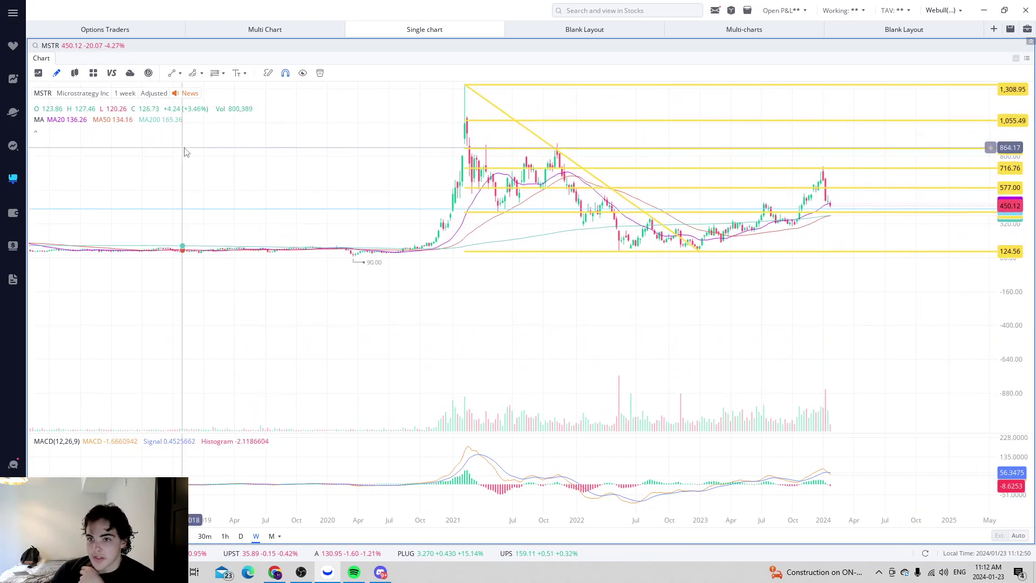
pyautogui.moveTo(443, 259); pyautogui.dragTo(243, 265)
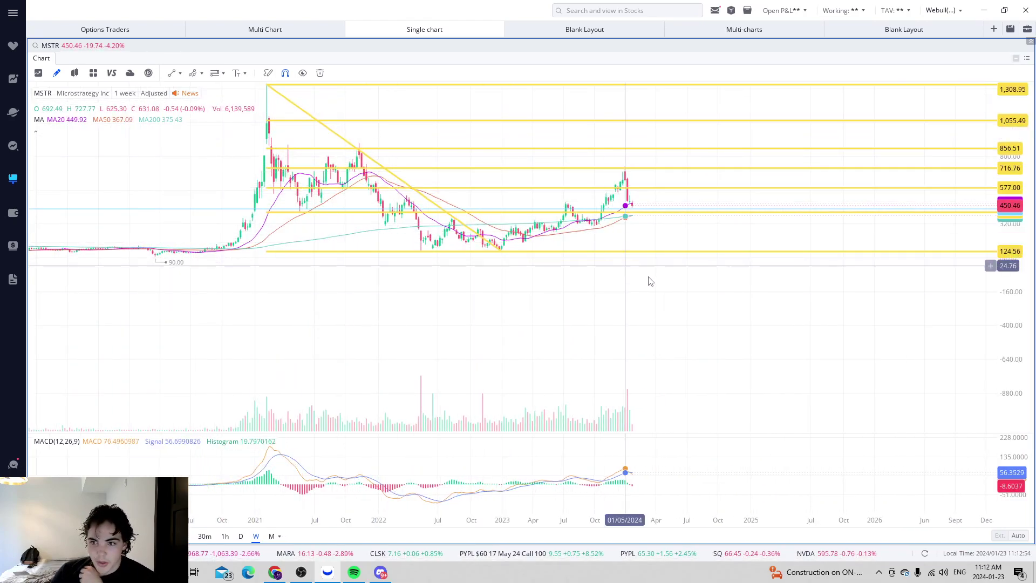
pyautogui.moveTo(593, 286); pyautogui.dragTo(486, 278)
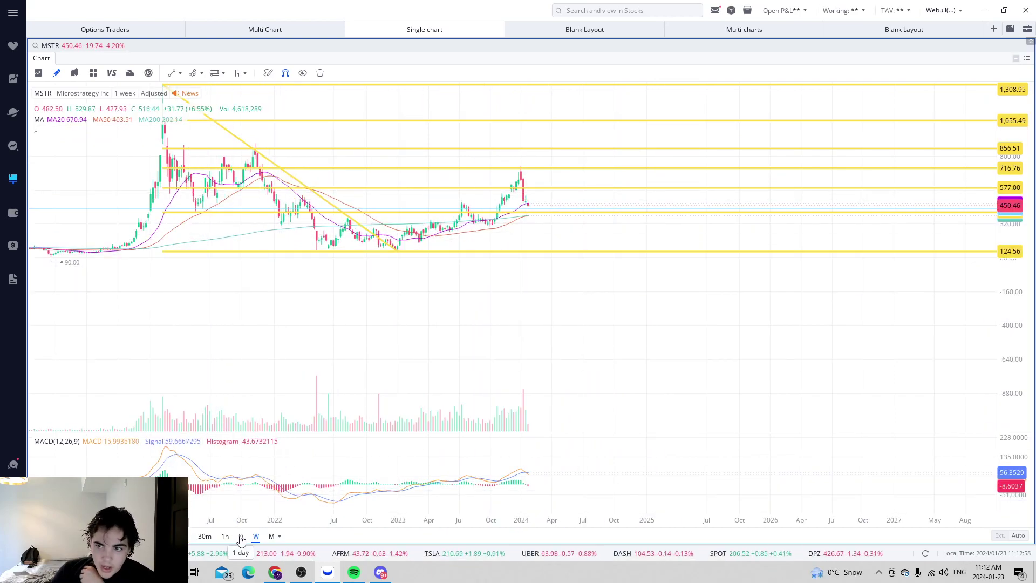
pyautogui.scroll(5, 554, 151)
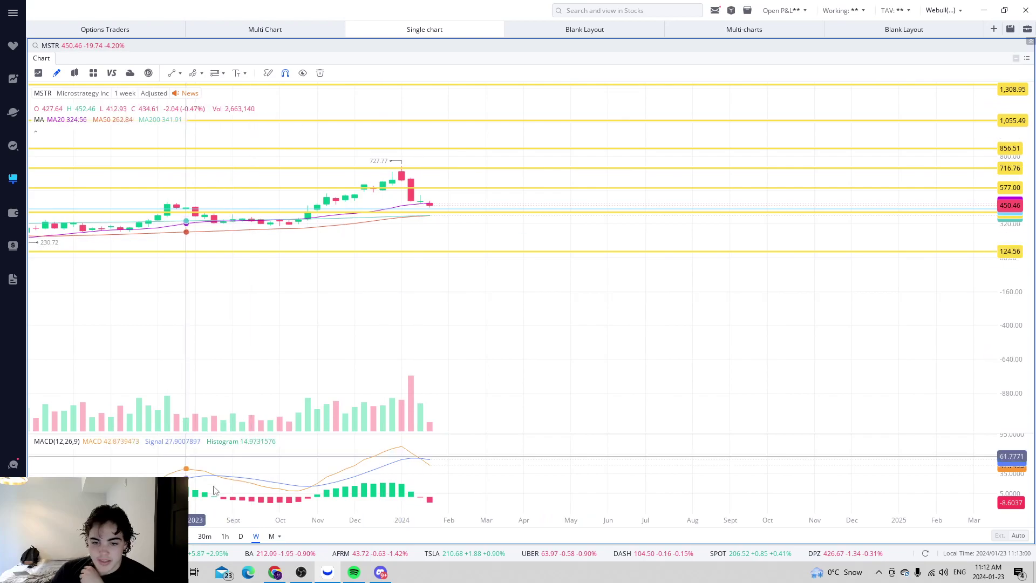
# Set MSTR to daily candles and draw a trend line from 692.49 on 01/02/2024 to about 407 in early February 2024
pyautogui.click(243, 536)
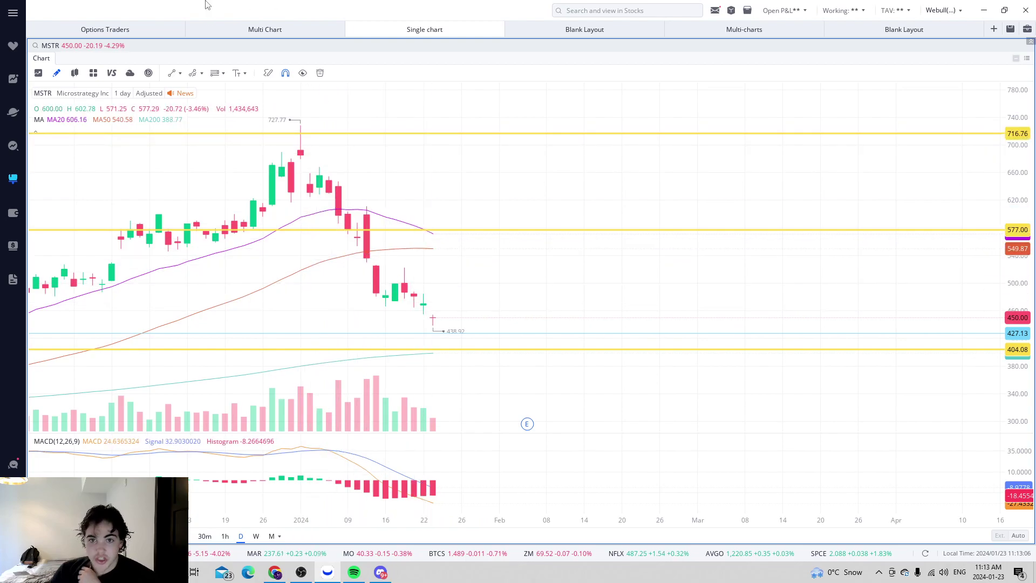
pyautogui.click(177, 77)
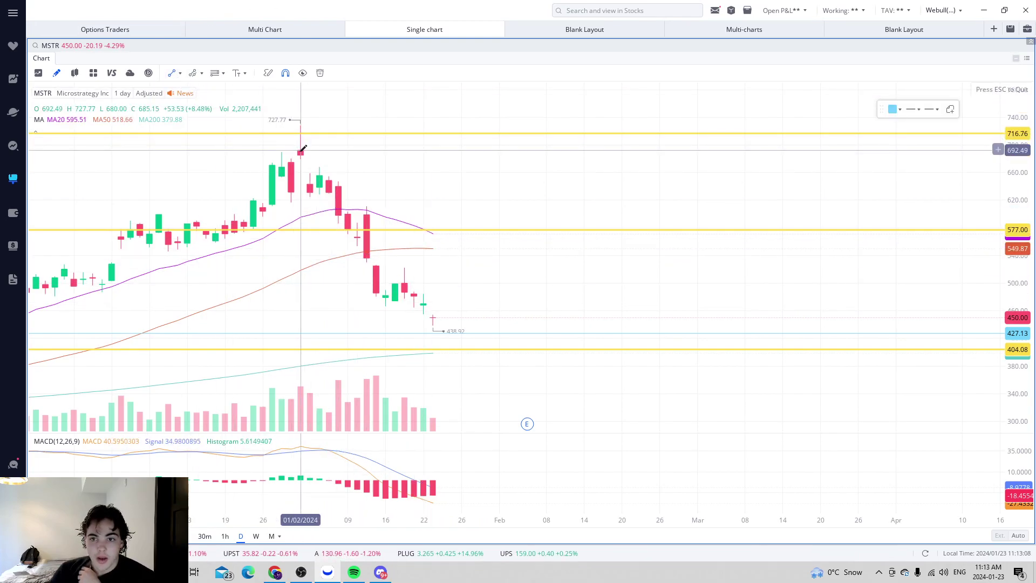
pyautogui.click(300, 151)
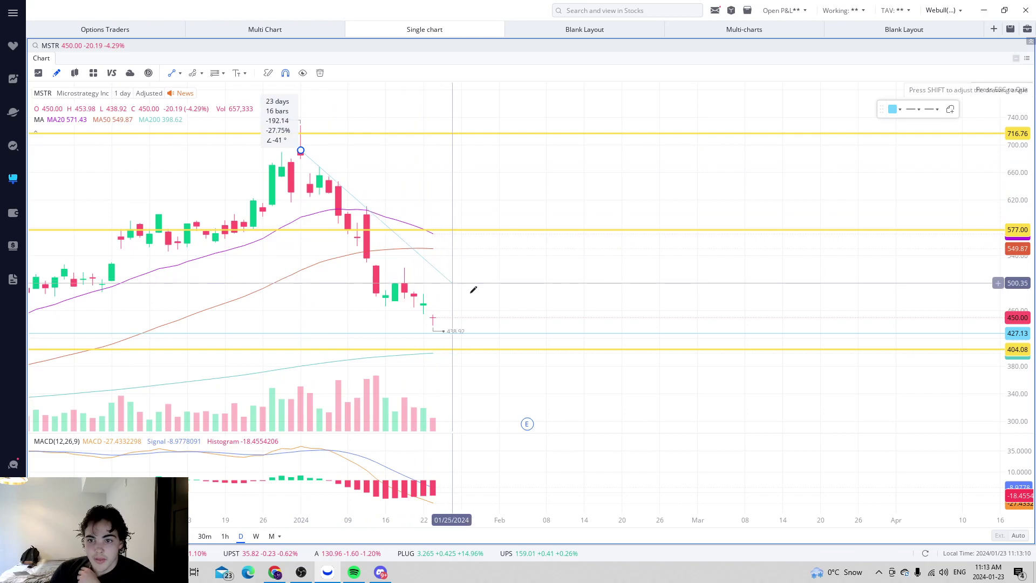
pyautogui.click(529, 347)
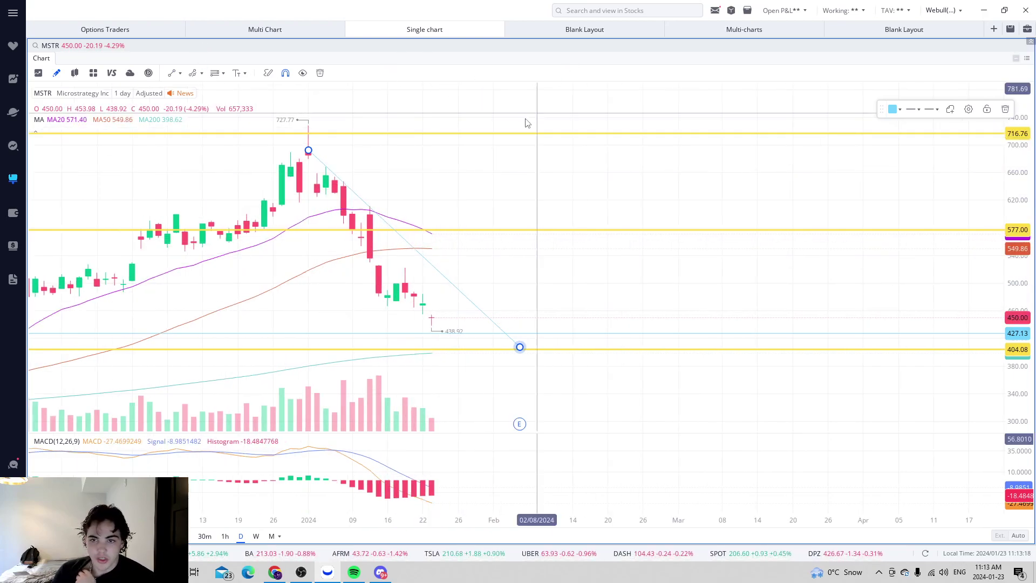
# Move the blue horizontal line on the daily MSTR chart to about 438.85, at the latest candle's low
pyautogui.scroll(-2, 340, 481)
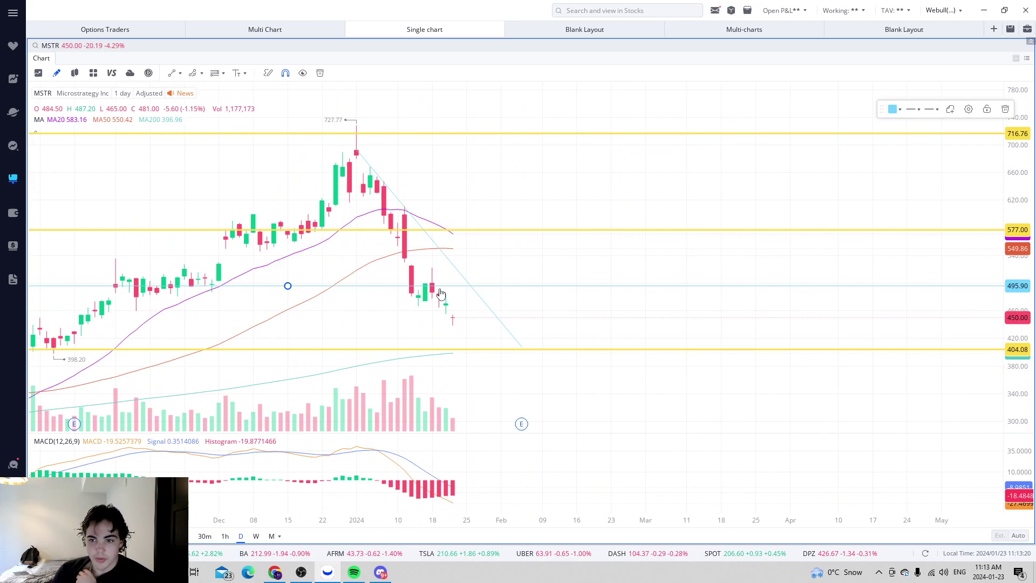
pyautogui.moveTo(440, 293); pyautogui.dragTo(425, 333)
pyautogui.scroll(3, 367, 327)
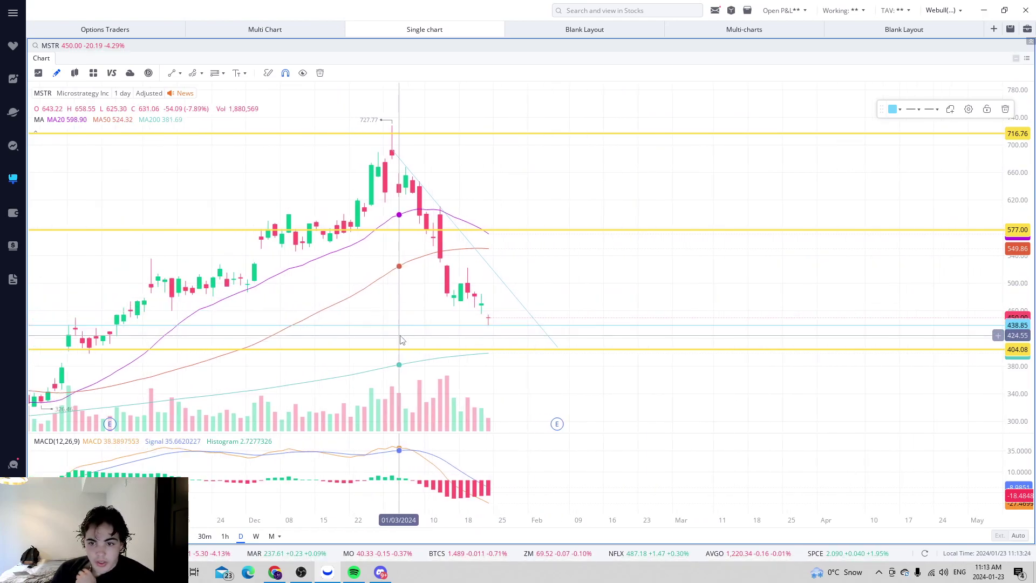
pyautogui.scroll(-2, 348, 294)
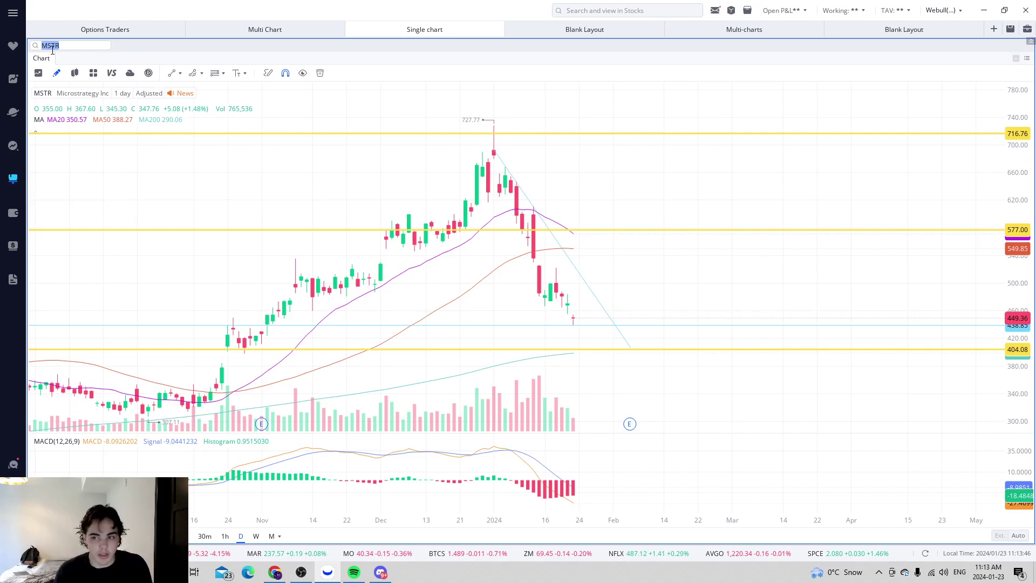
# Load the daily chart of UPST in place of MSTR
pyautogui.press('BackSpace')
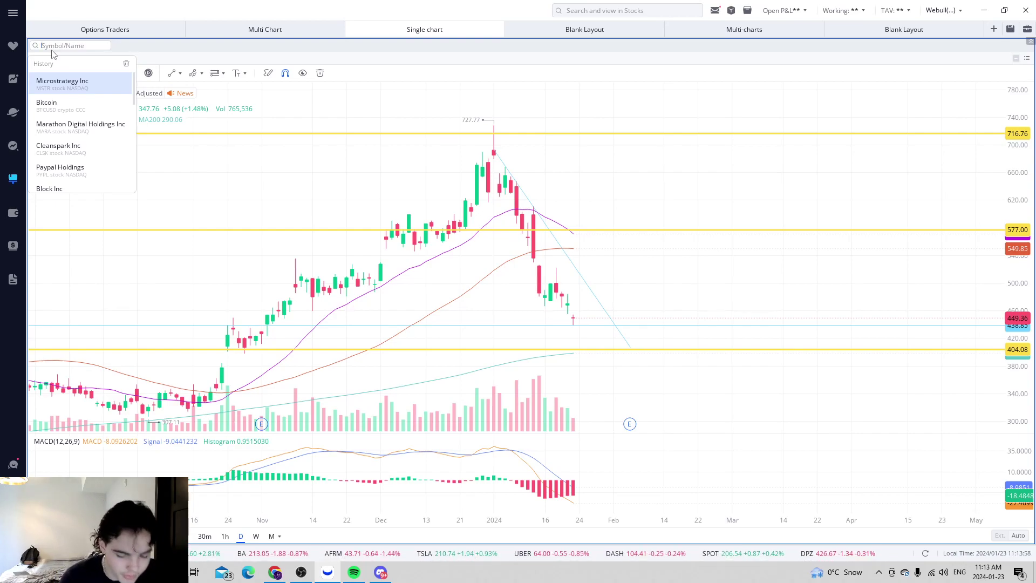
pyautogui.write('up')
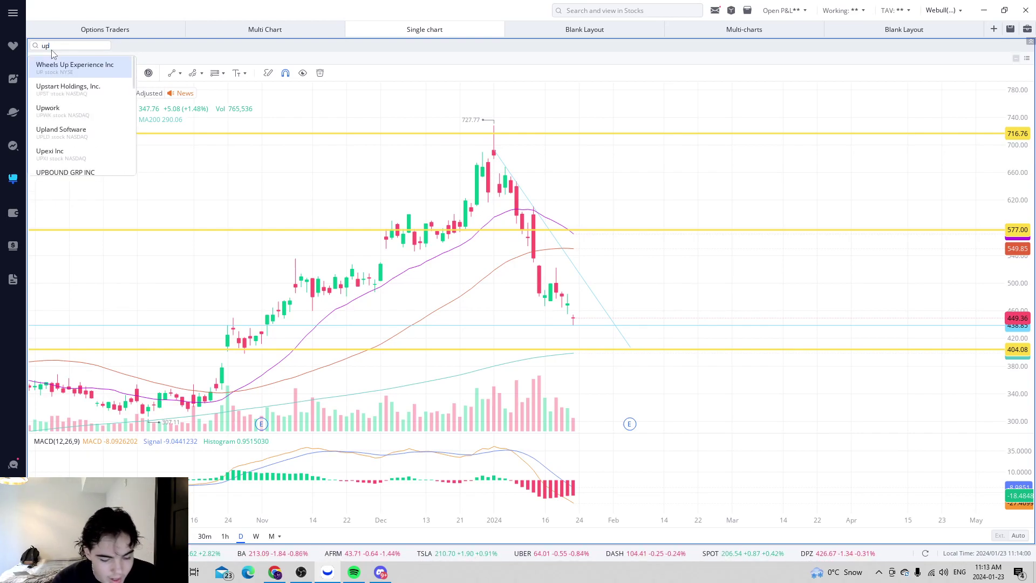
pyautogui.write('st')
pyautogui.press('Return')
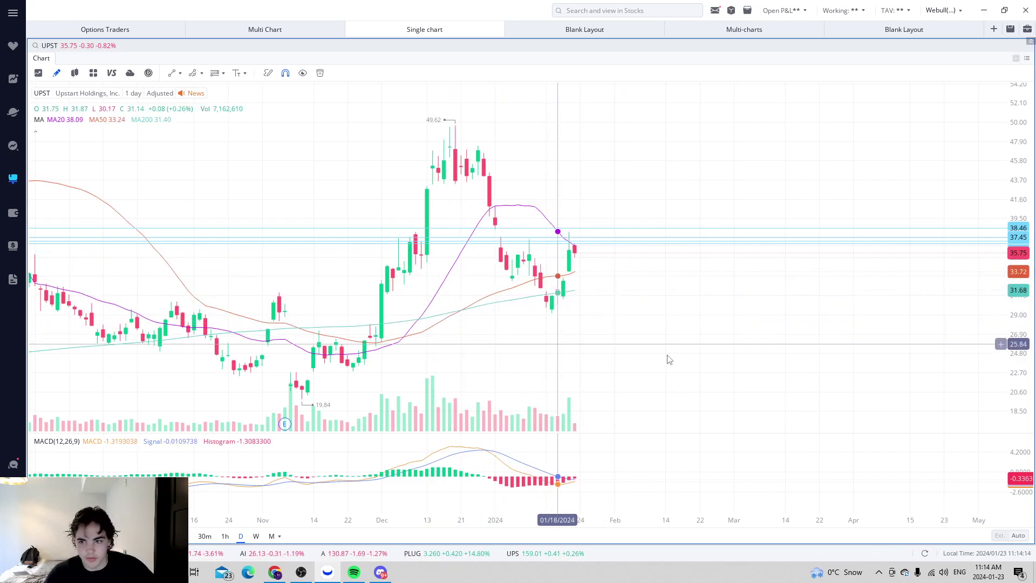
# Draw a rising UPST trend line from the mid-January 2024 low at about 29.2 to about 47.9 in late February 2024
pyautogui.moveTo(656, 270); pyautogui.dragTo(542, 288)
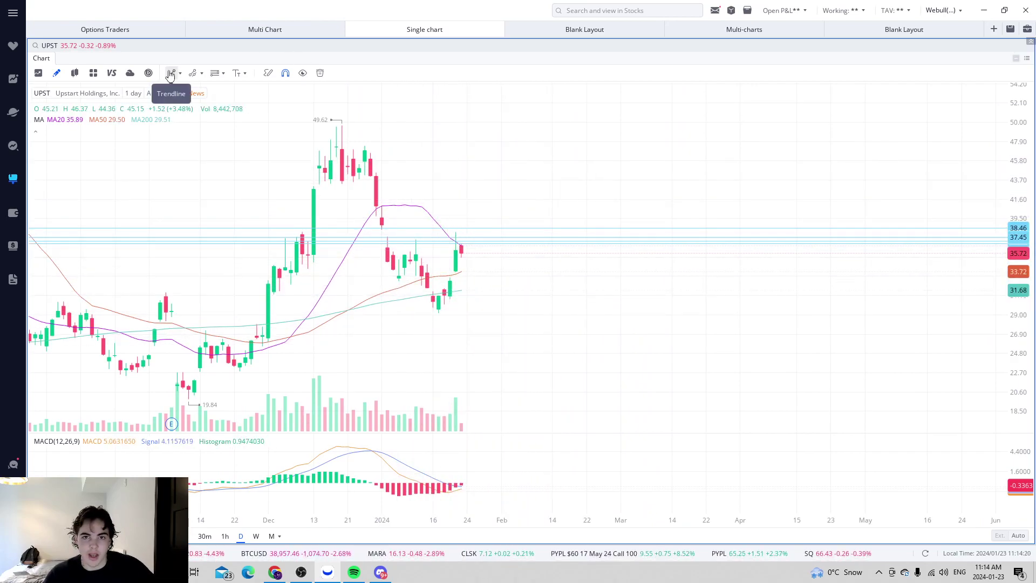
pyautogui.click(439, 313)
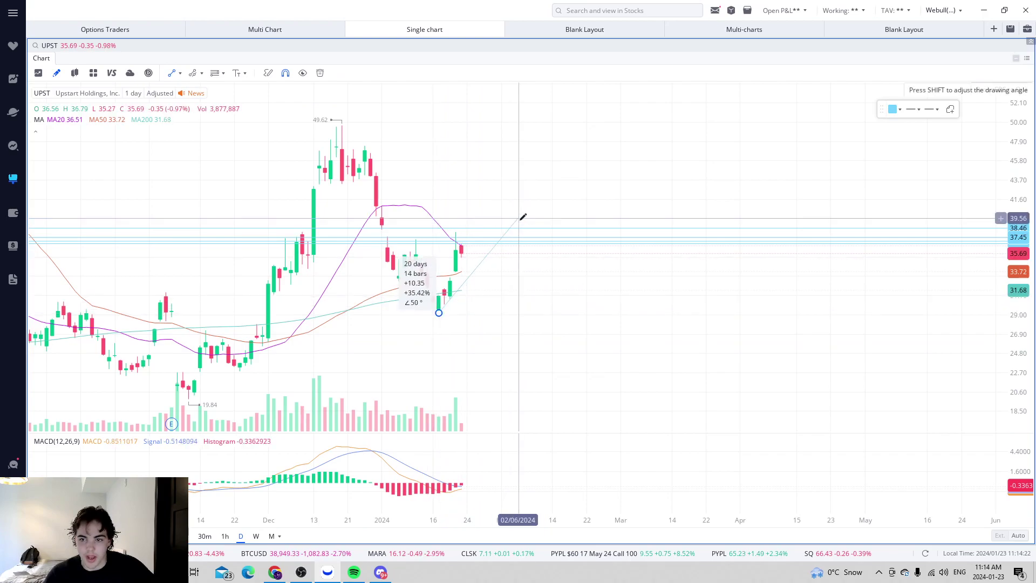
pyautogui.click(586, 142)
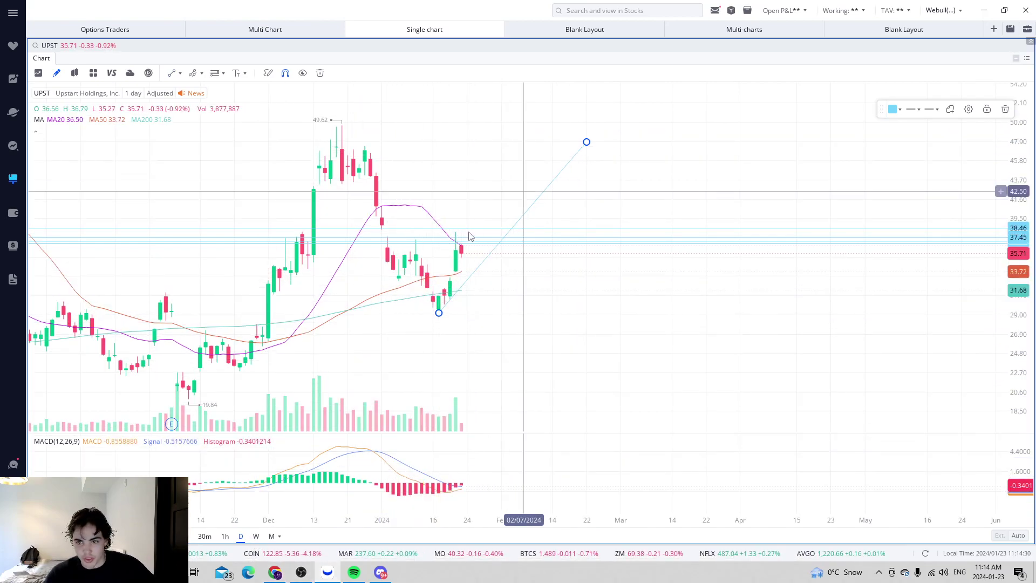
# Compare the UPST price action with the new trend line and horizontal levels on weekly and daily candles, ending on weekly
pyautogui.click(256, 536)
pyautogui.scroll(5, 696, 319)
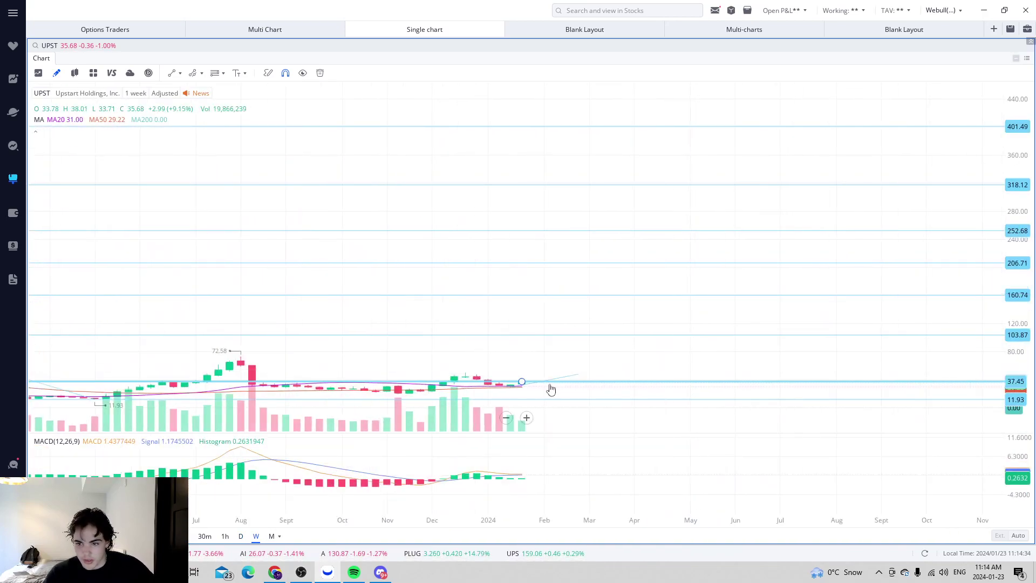
pyautogui.scroll(3, 550, 389)
pyautogui.moveTo(1014, 283); pyautogui.dragTo(1014, 253)
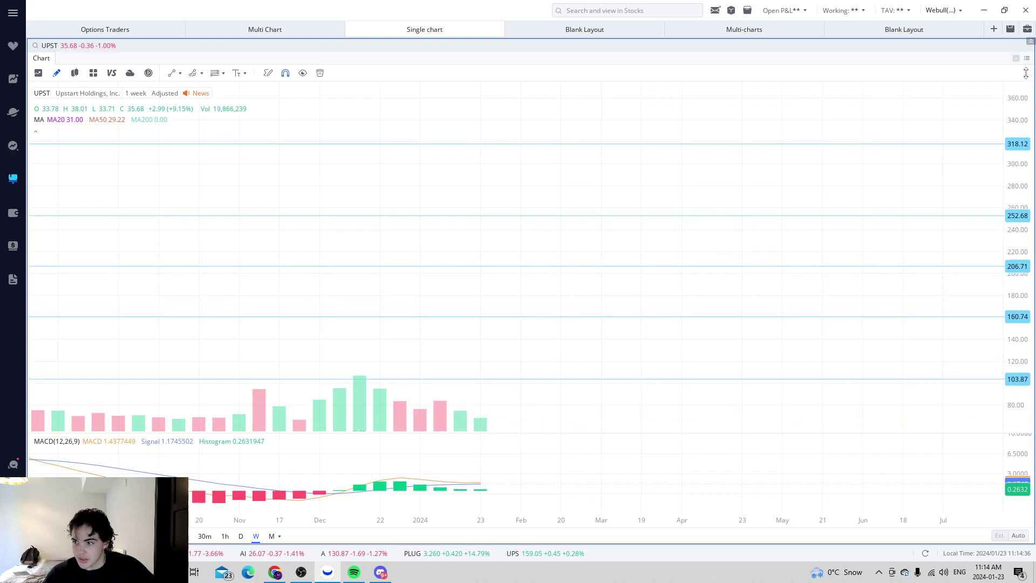
pyautogui.moveTo(1017, 324); pyautogui.dragTo(1017, 335)
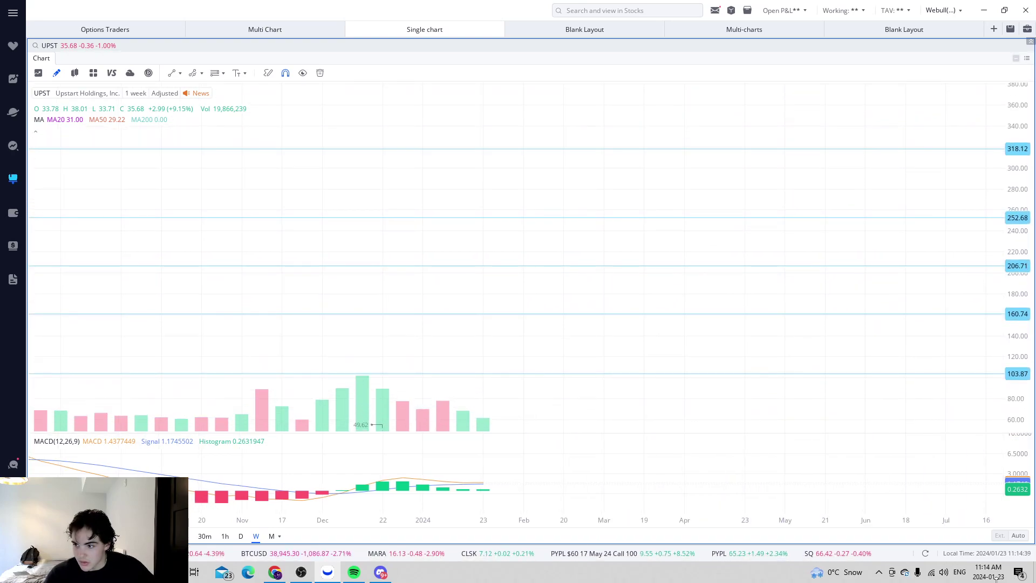
pyautogui.click(242, 536)
pyautogui.scroll(-4, 534, 270)
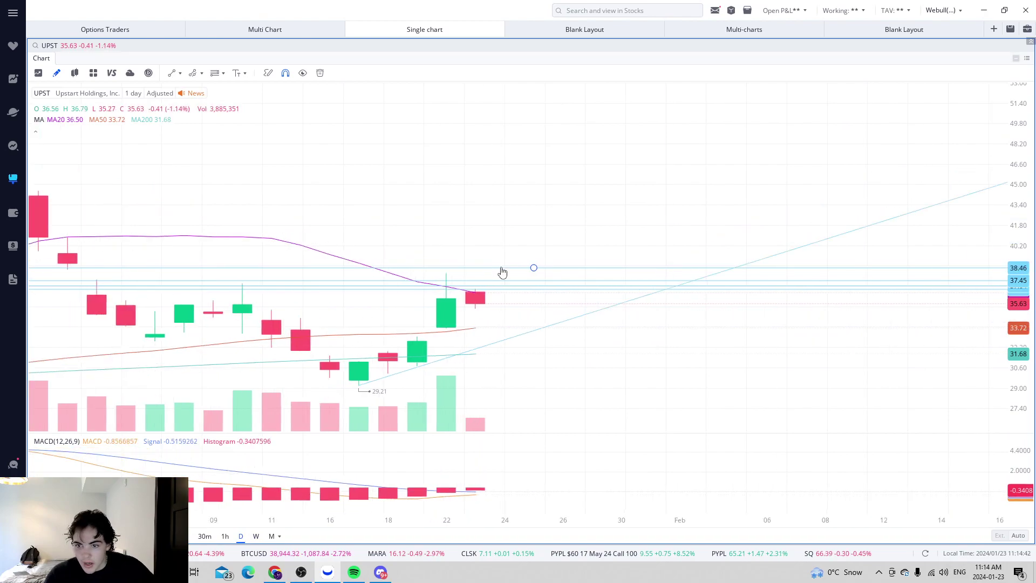
pyautogui.click(257, 536)
pyautogui.moveTo(331, 165); pyautogui.dragTo(410, 162)
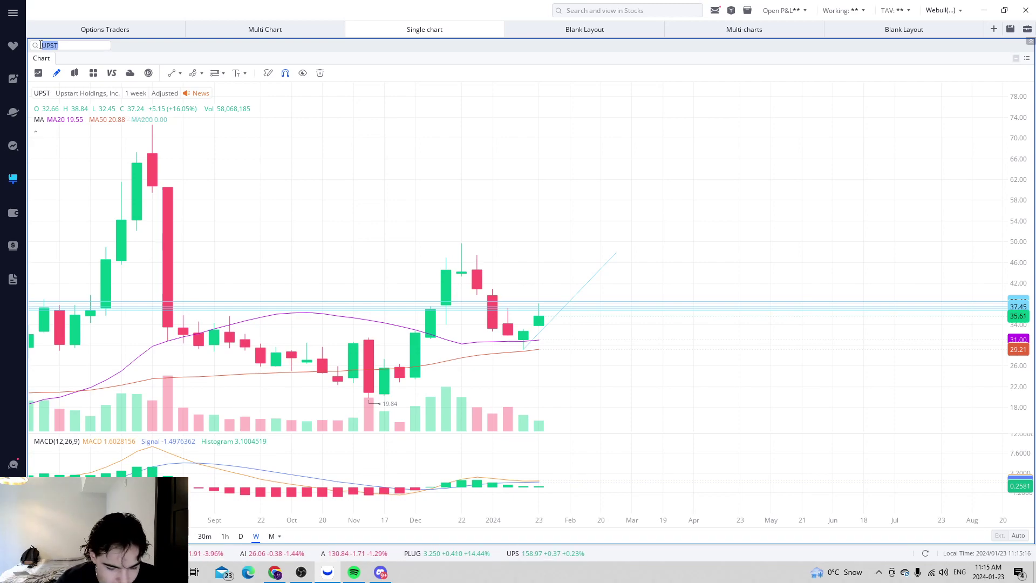
# Load the PLUG chart and set it to daily candles
pyautogui.write('PLUG')
pyautogui.press('Return')
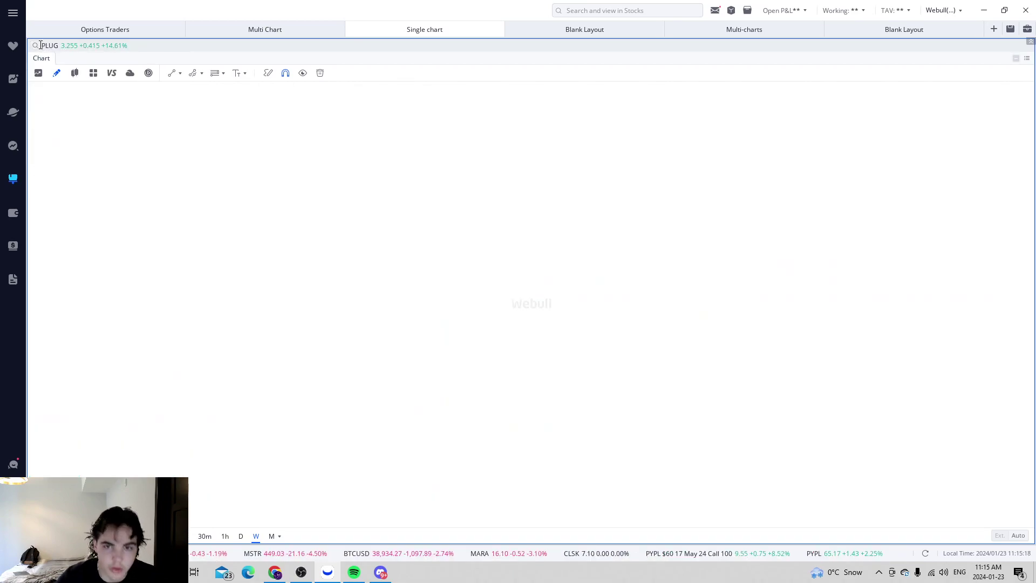
pyautogui.scroll(-3, 511, 151)
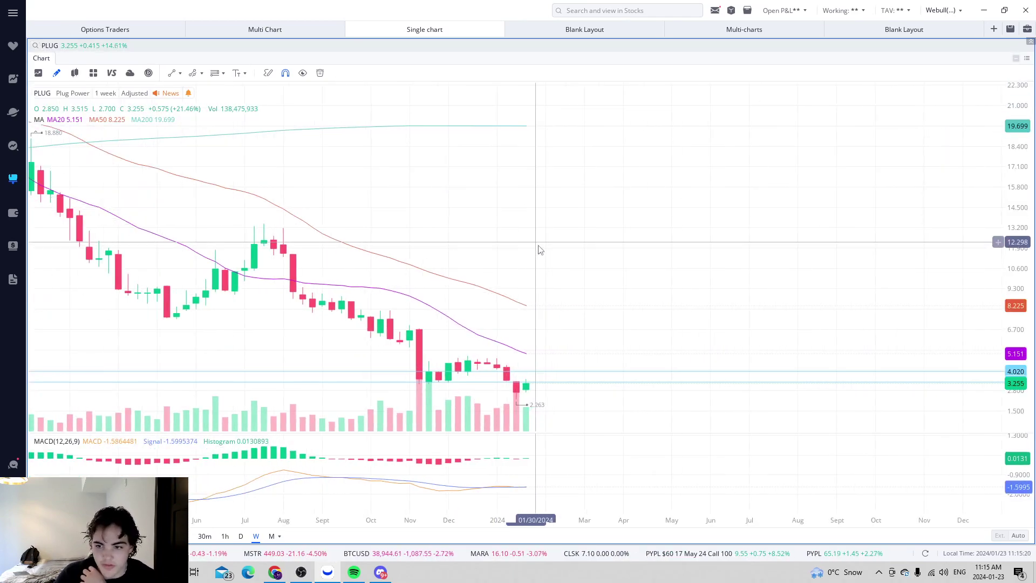
pyautogui.click(241, 536)
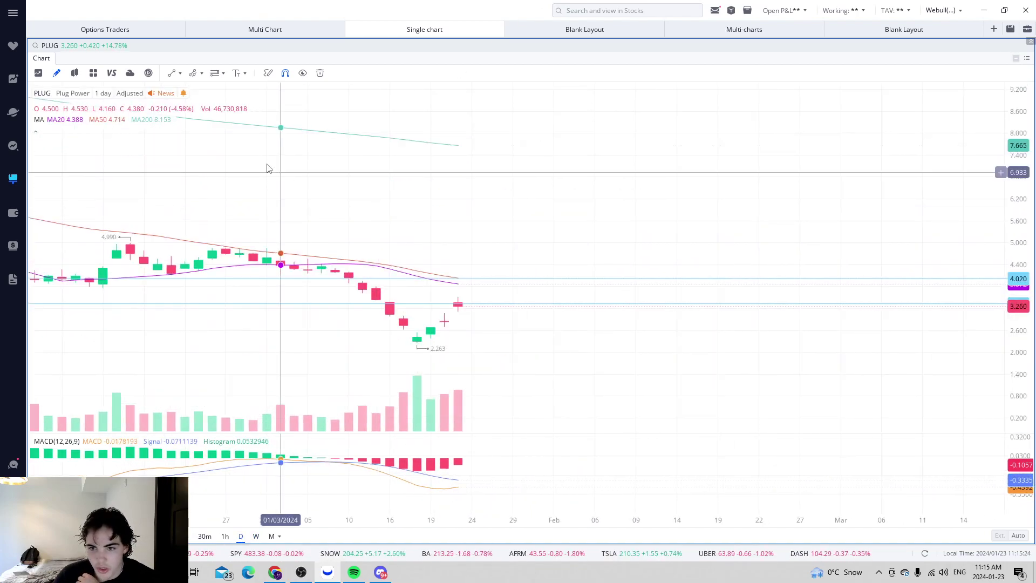
# Draw a falling PLUG trend line from about 9.77 in August 2023 to about 1.7 in mid-April 2024
pyautogui.scroll(-3, 310, 159)
pyautogui.scroll(-3, 318, 146)
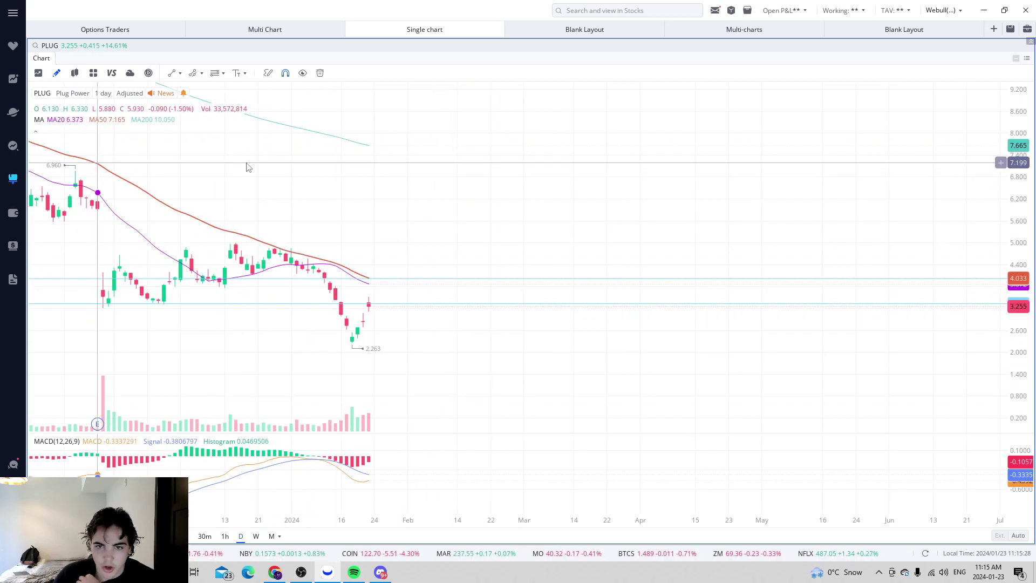
pyautogui.moveTo(245, 167); pyautogui.dragTo(610, 207)
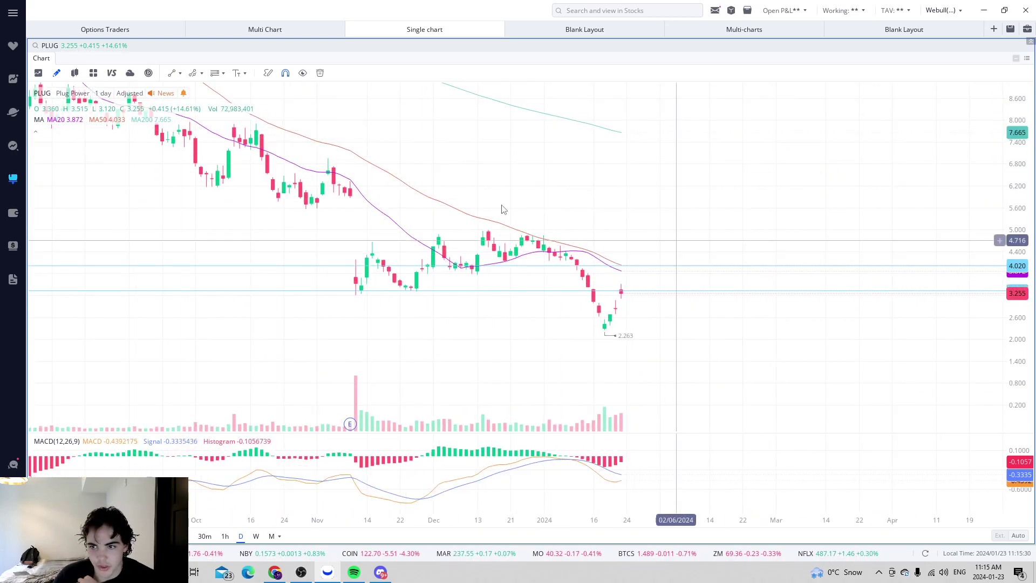
pyautogui.scroll(-2, 510, 202)
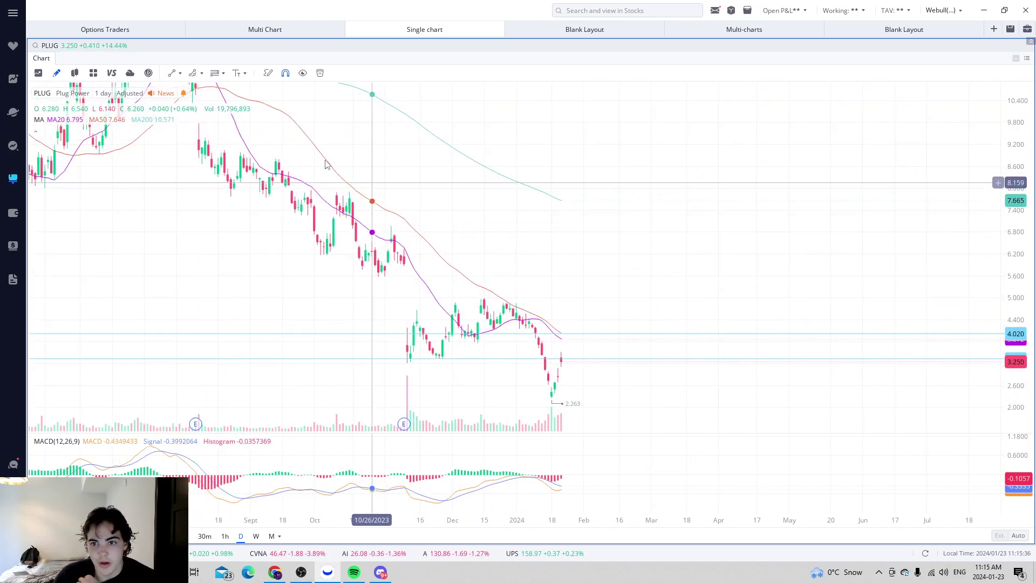
pyautogui.click(172, 74)
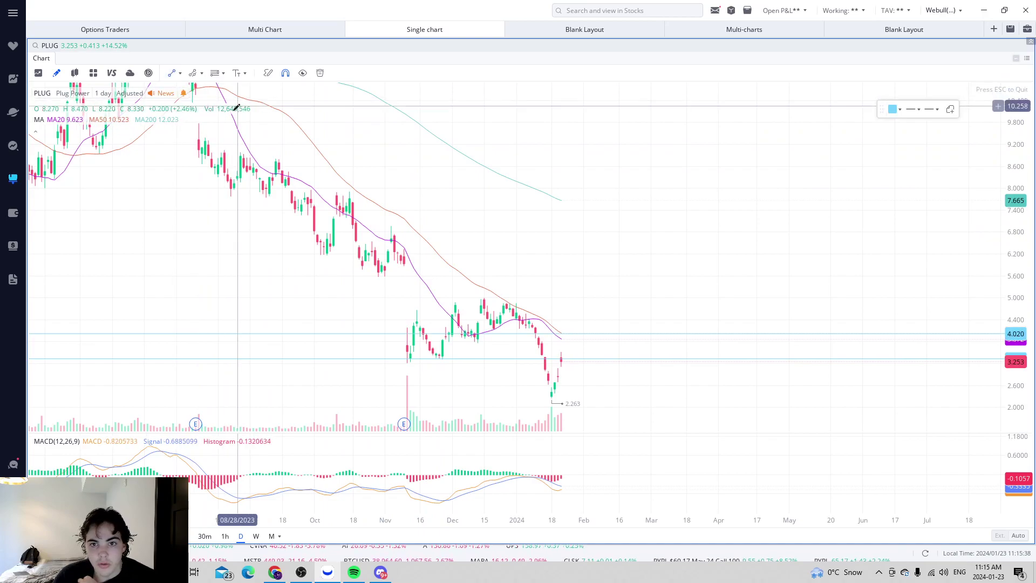
pyautogui.click(200, 123)
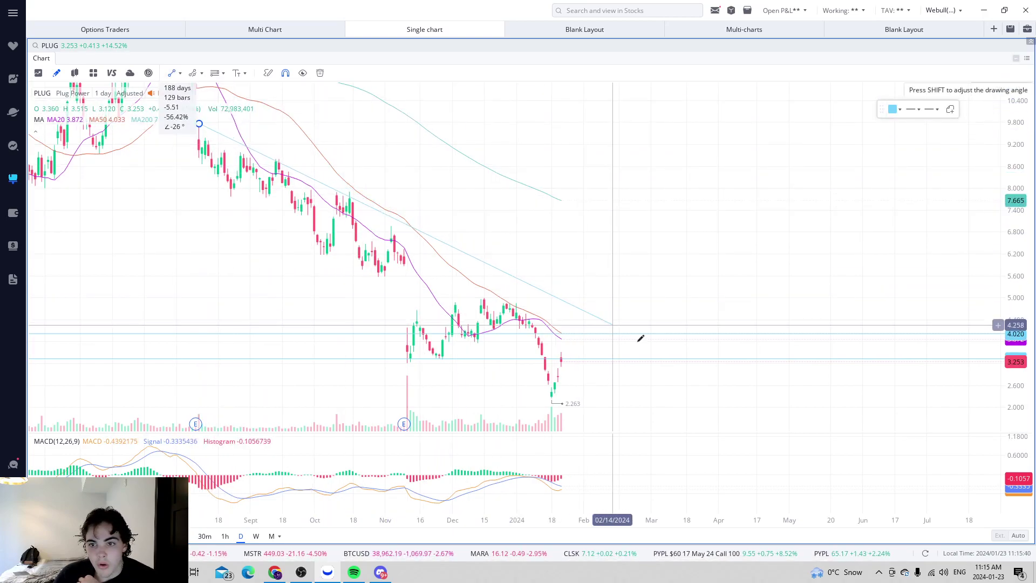
pyautogui.click(759, 419)
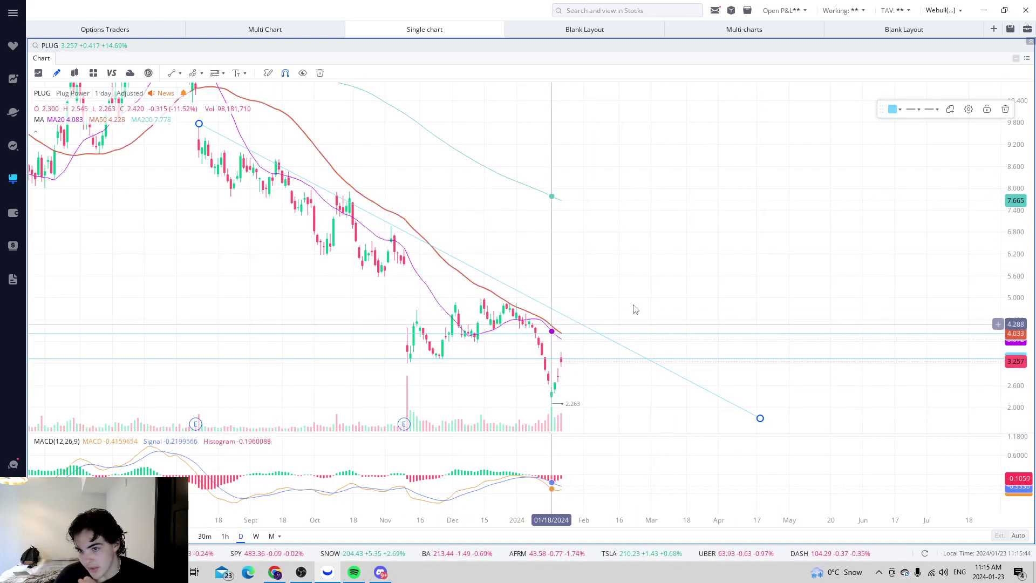
pyautogui.moveTo(585, 132); pyautogui.dragTo(468, 195)
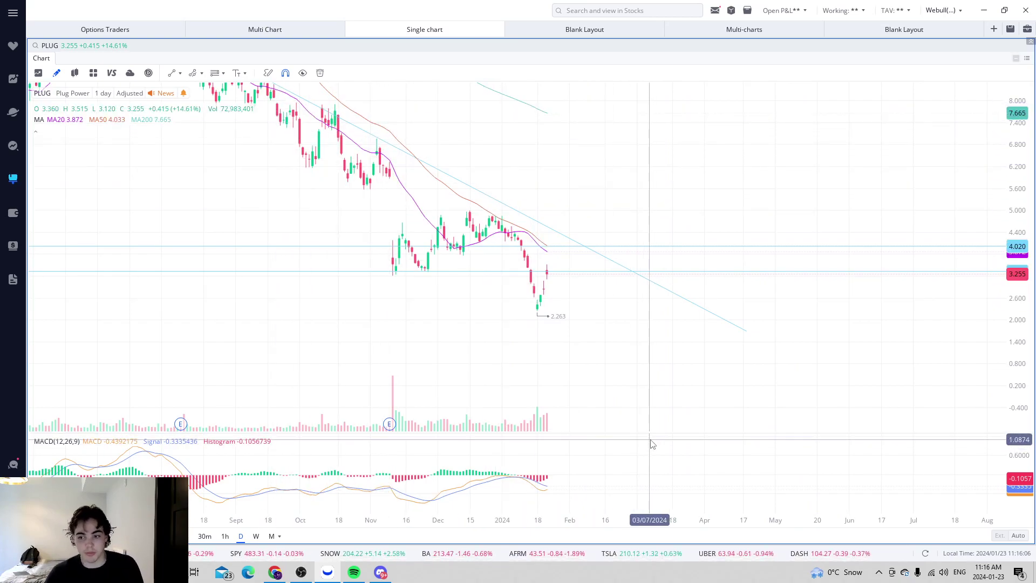
pyautogui.moveTo(648, 381); pyautogui.dragTo(504, 370)
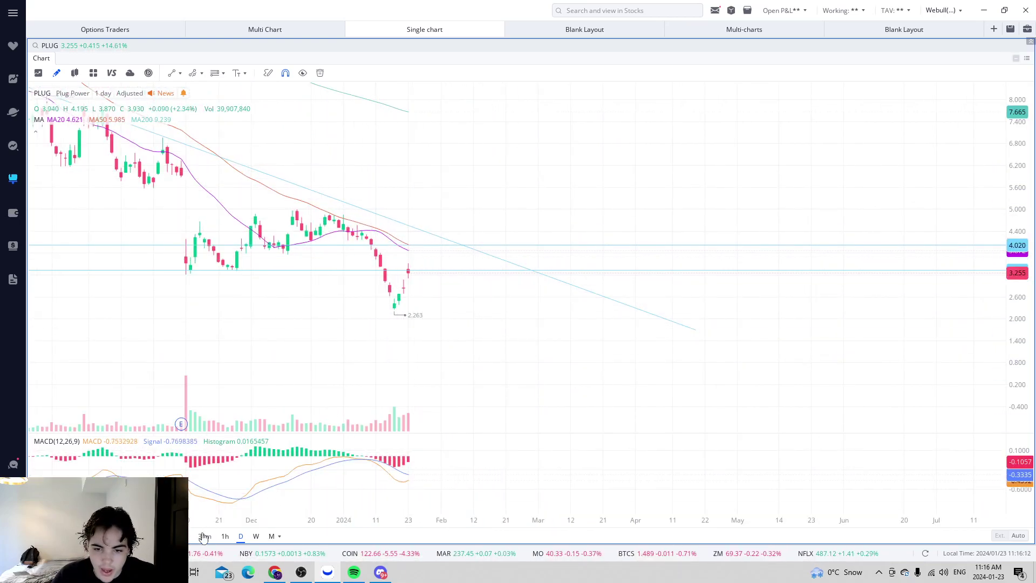
# Turn on extended hours for the PLUG chart and set it to 5-minute candles
pyautogui.click(225, 537)
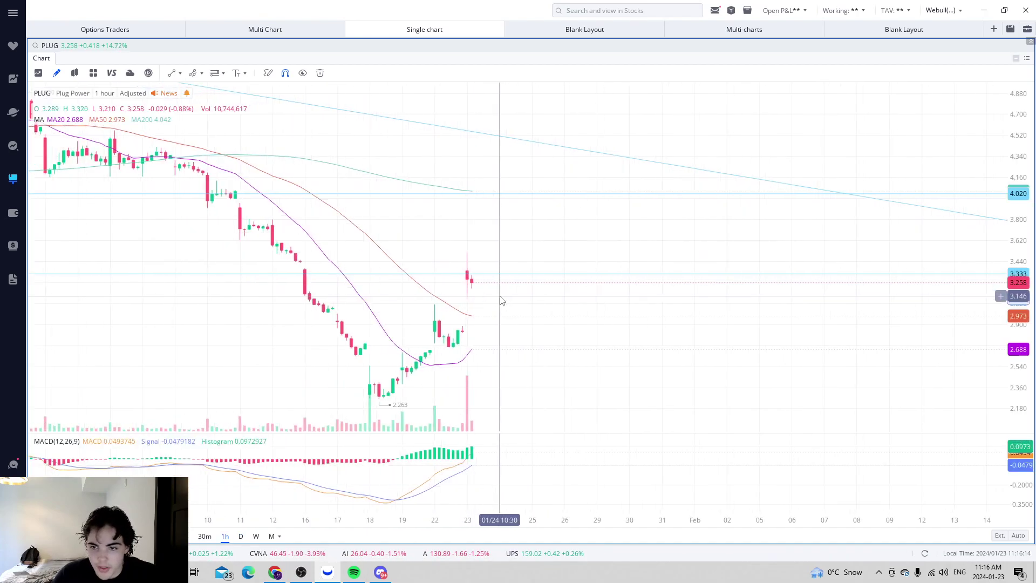
pyautogui.click(999, 535)
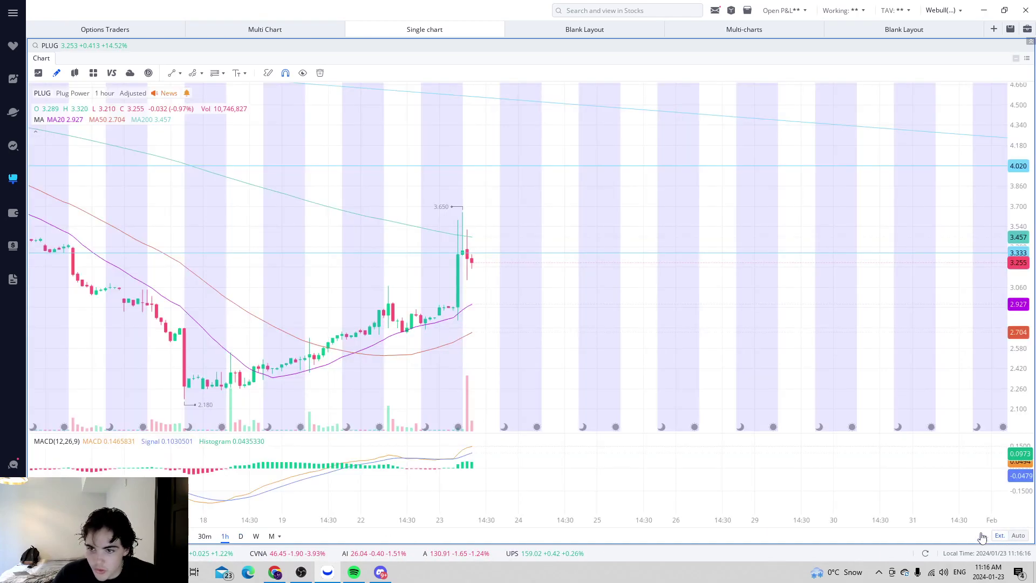
pyautogui.click(190, 541)
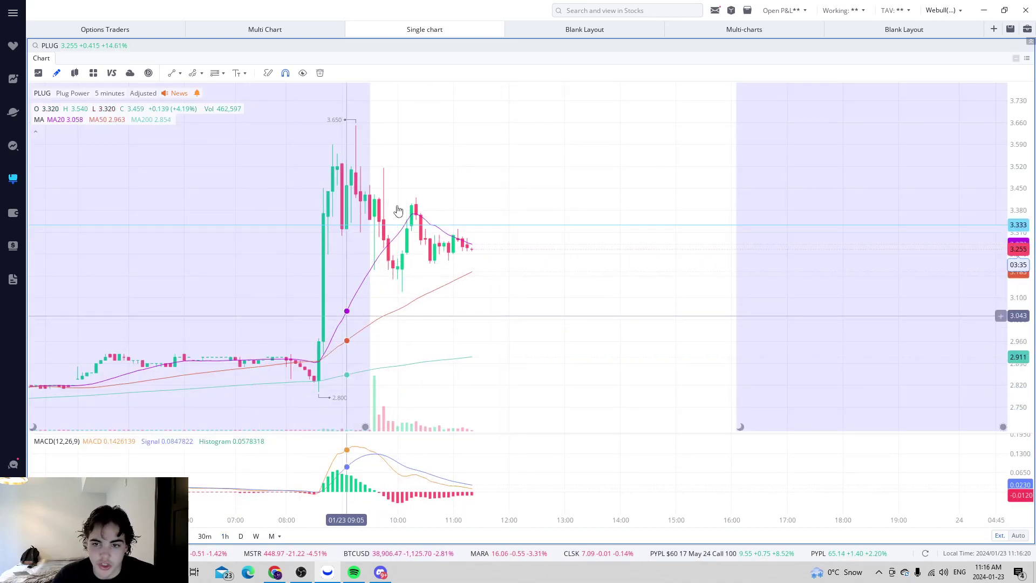
# Draw a falling PLUG trend line from the premarket high at about 3.59 around 08:50 to about 3.11 around 12:45
pyautogui.click(171, 73)
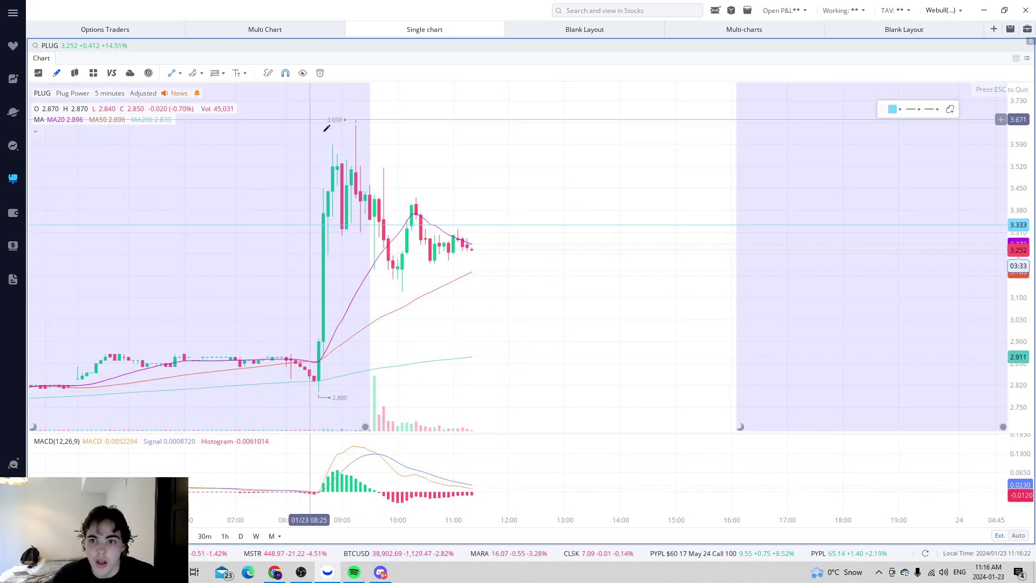
pyautogui.click(333, 145)
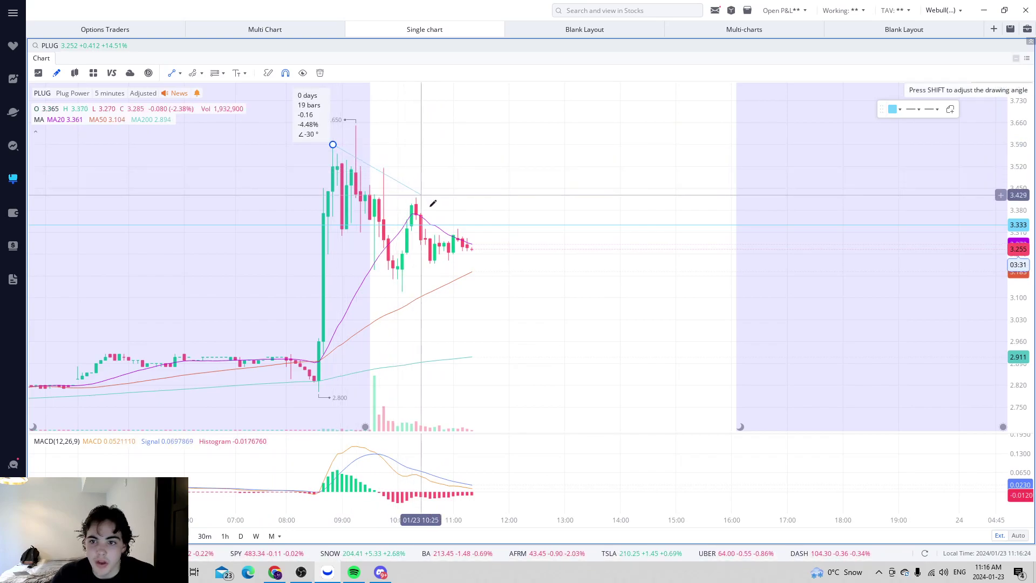
pyautogui.click(551, 294)
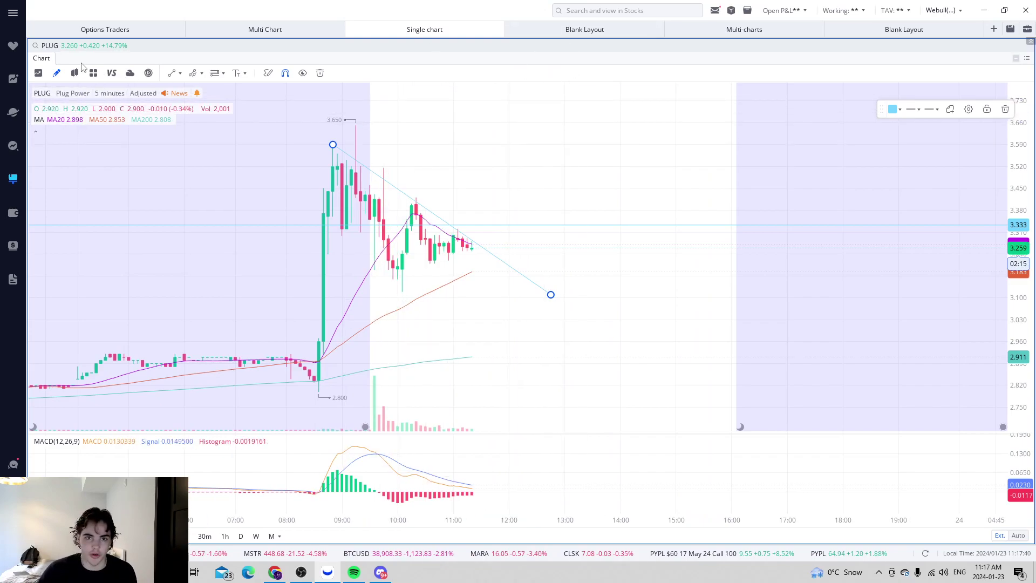
# Turn off extended hours on the hourly PLUG chart and return it to daily candles
pyautogui.click(225, 535)
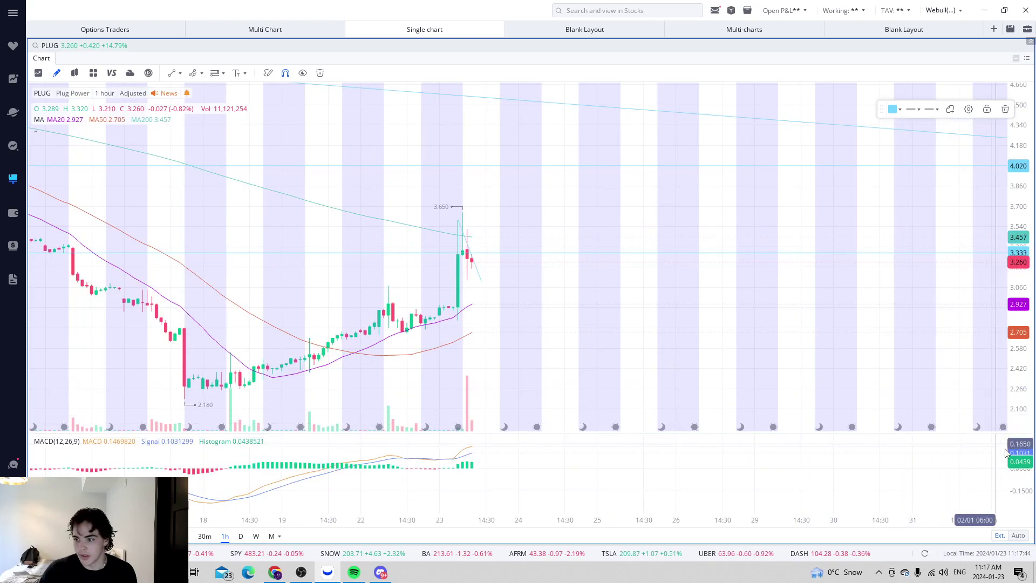
pyautogui.click(1000, 536)
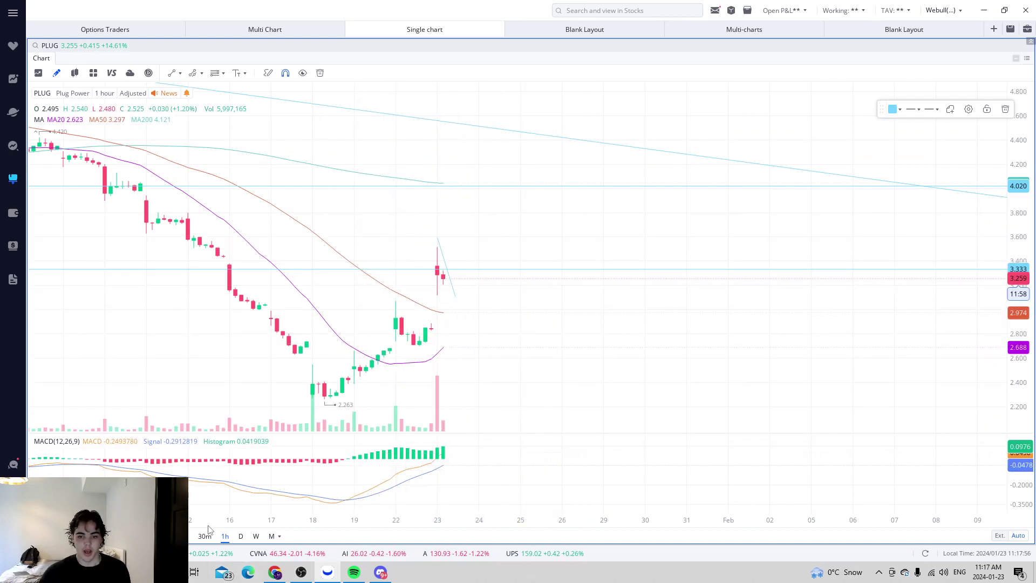
pyautogui.click(240, 536)
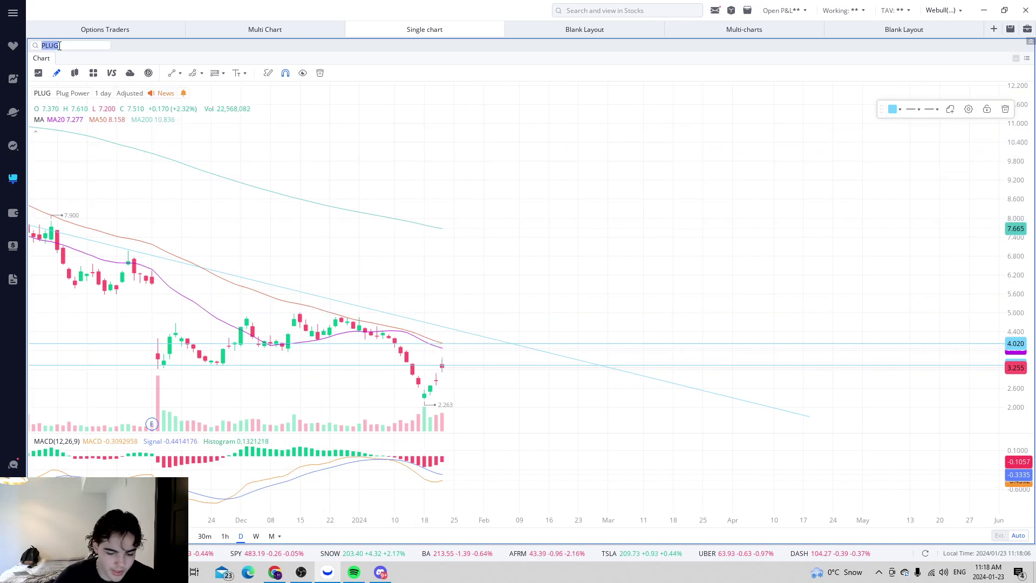
# Load the BTCUSD chart and hide its moving averages
pyautogui.write('BTCUSD')
pyautogui.press('Return')
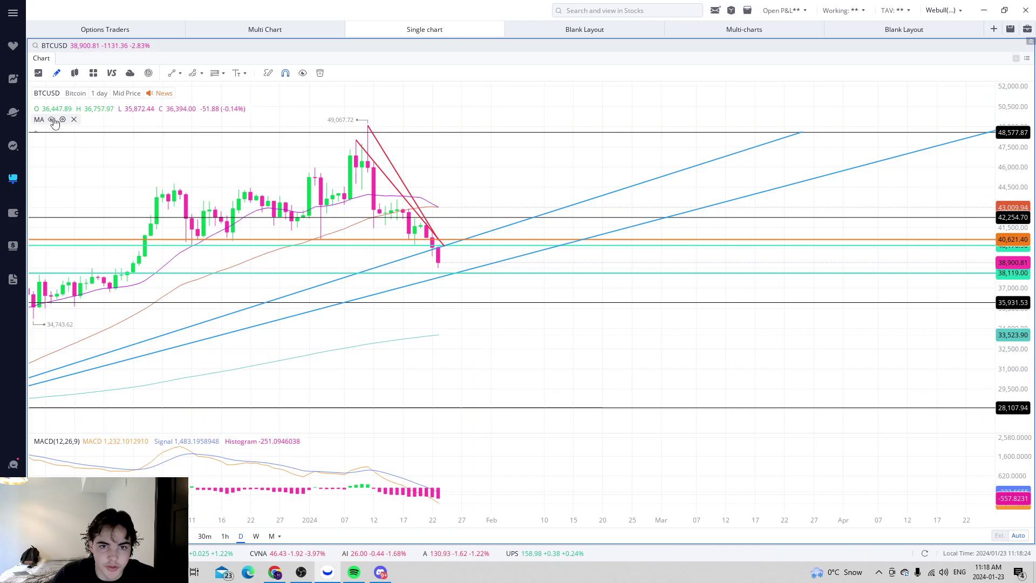
pyautogui.click(52, 119)
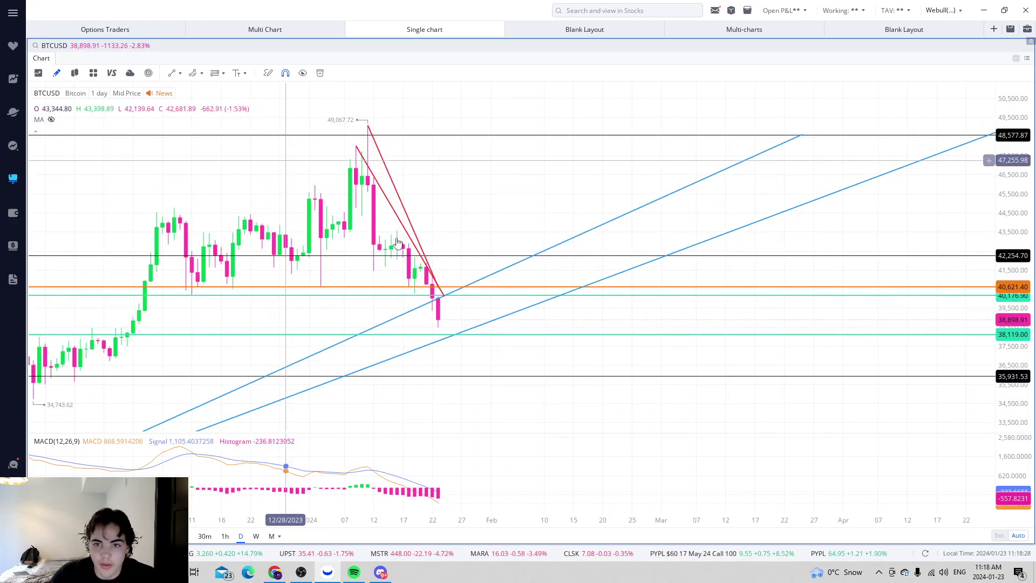
# Switch BTCUSD to weekly candles and delete the black trend line and black horizontal levels
pyautogui.click(256, 536)
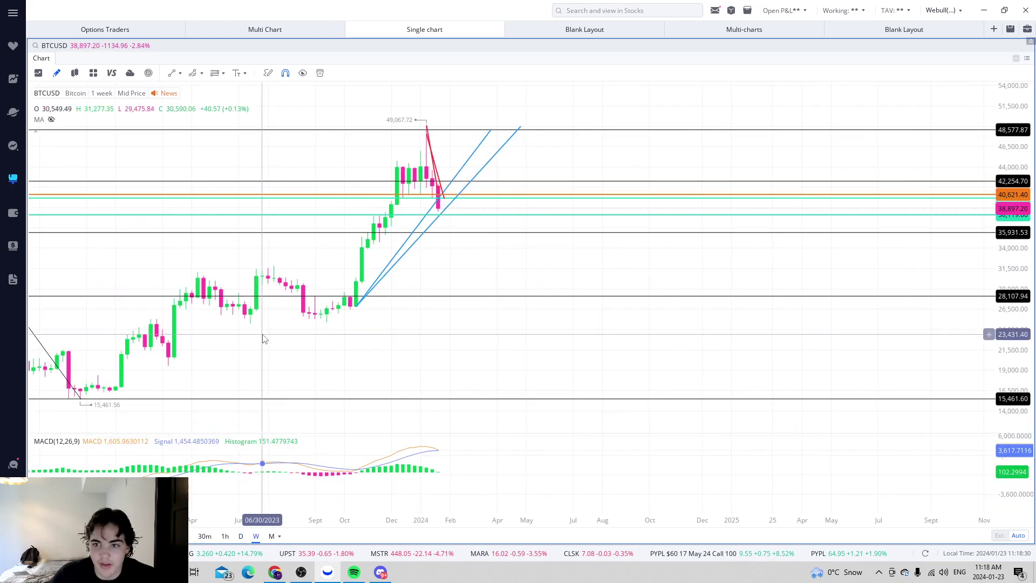
pyautogui.click(200, 398)
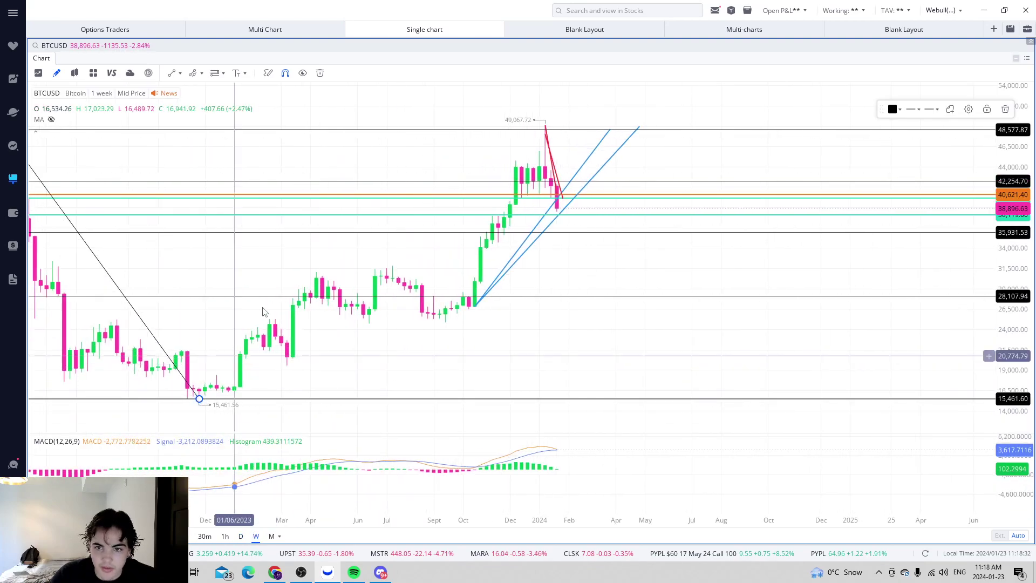
pyautogui.click(1007, 110)
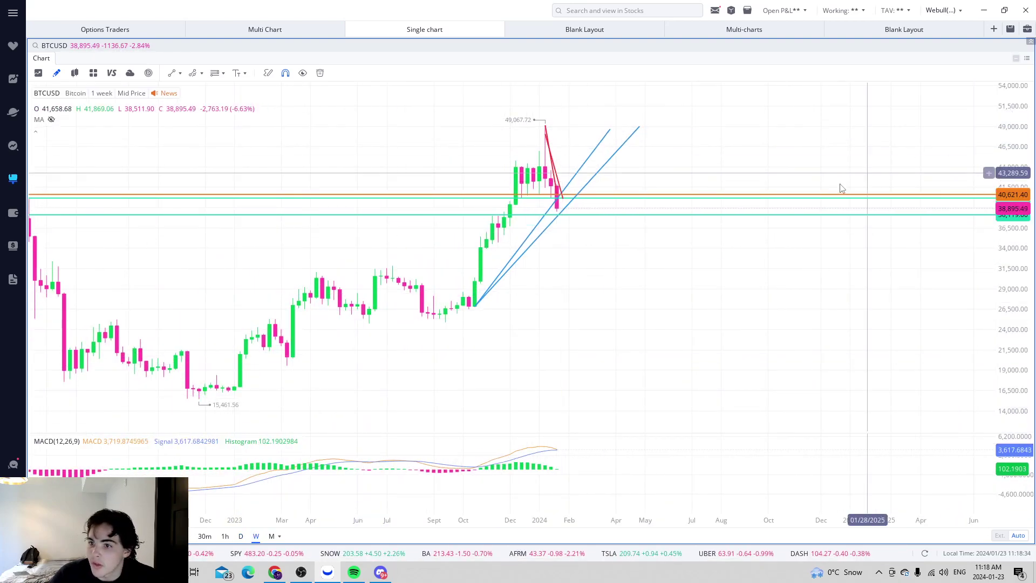
# Delete the steeper of the two rising blue trend lines on the BTCUSD chart
pyautogui.scroll(5, 599, 203)
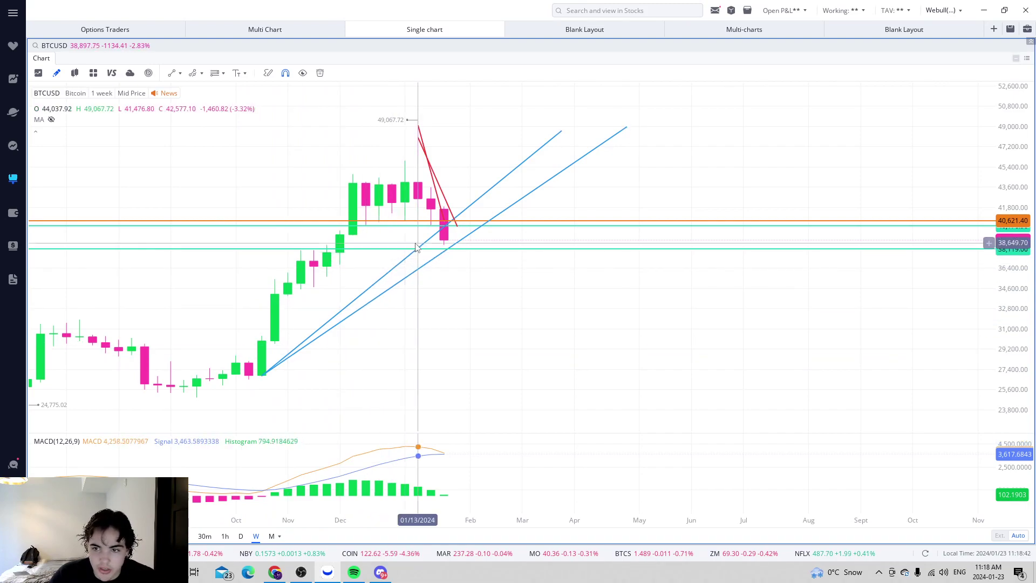
pyautogui.click(432, 244)
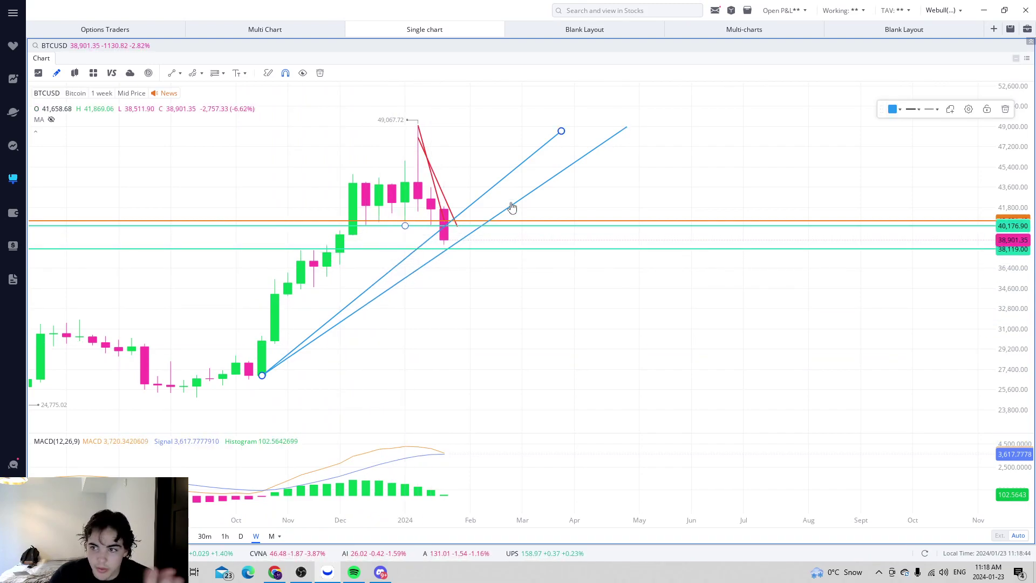
pyautogui.click(1007, 110)
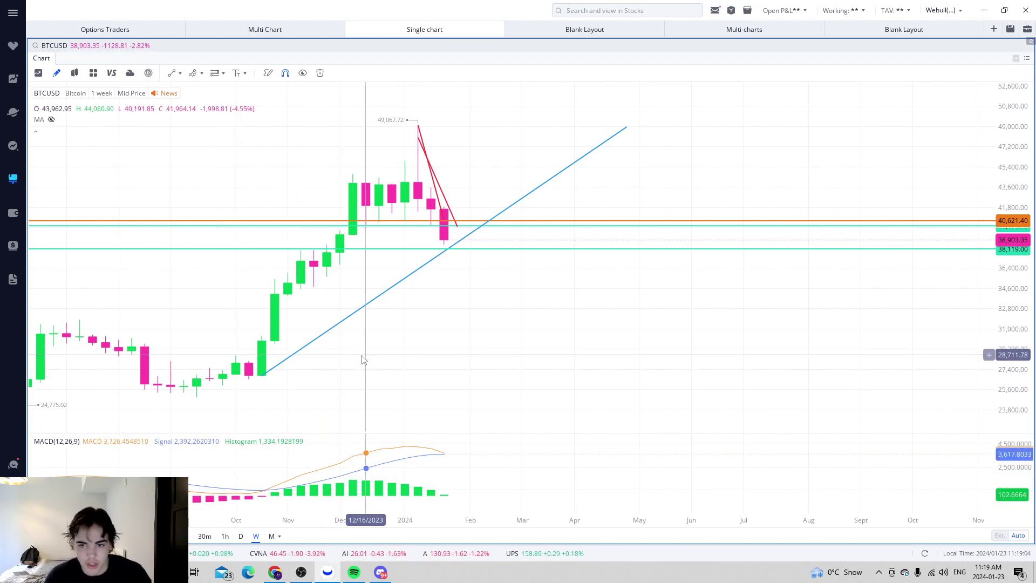
# Set BTCUSD to daily candles and delete the upper teal horizontal level, originally at 40,176.90
pyautogui.click(241, 536)
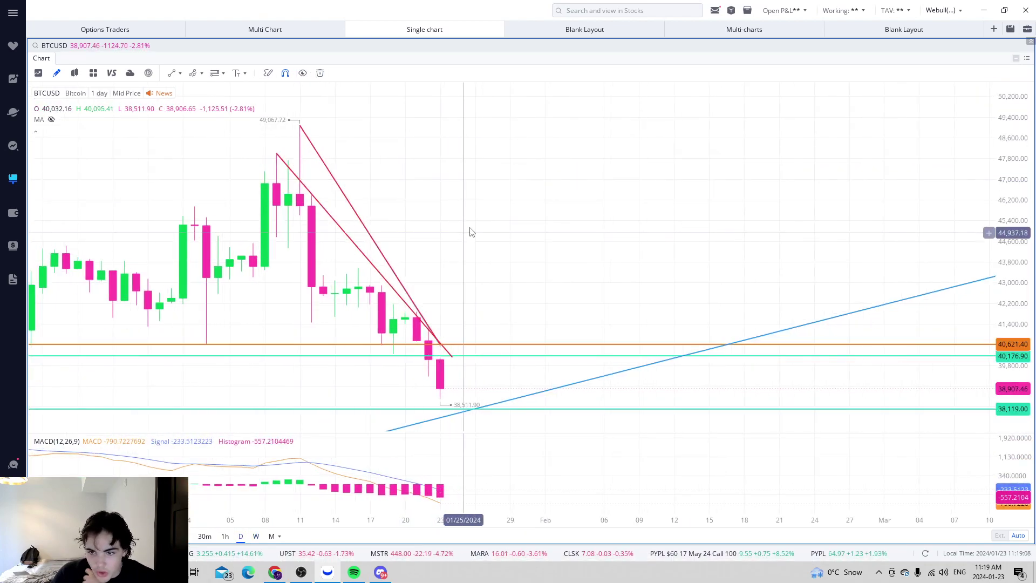
pyautogui.moveTo(470, 232); pyautogui.dragTo(552, 216)
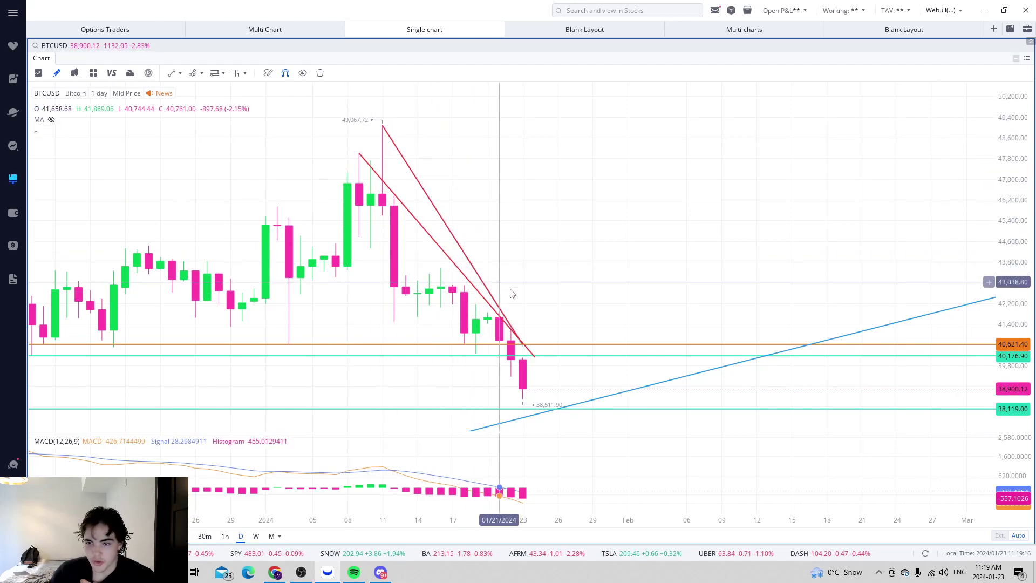
pyautogui.moveTo(513, 169); pyautogui.dragTo(483, 157)
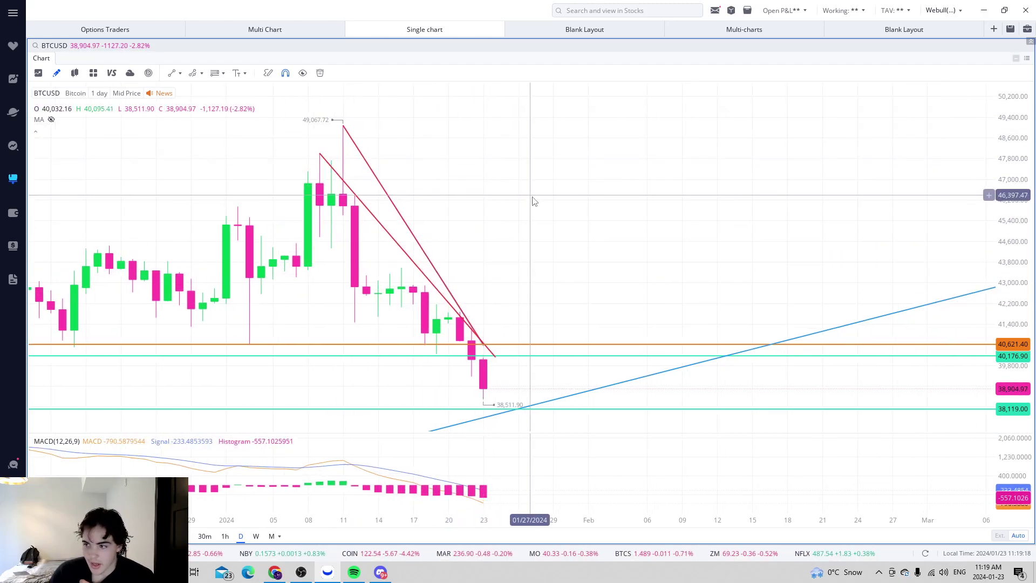
pyautogui.scroll(-3, 580, 321)
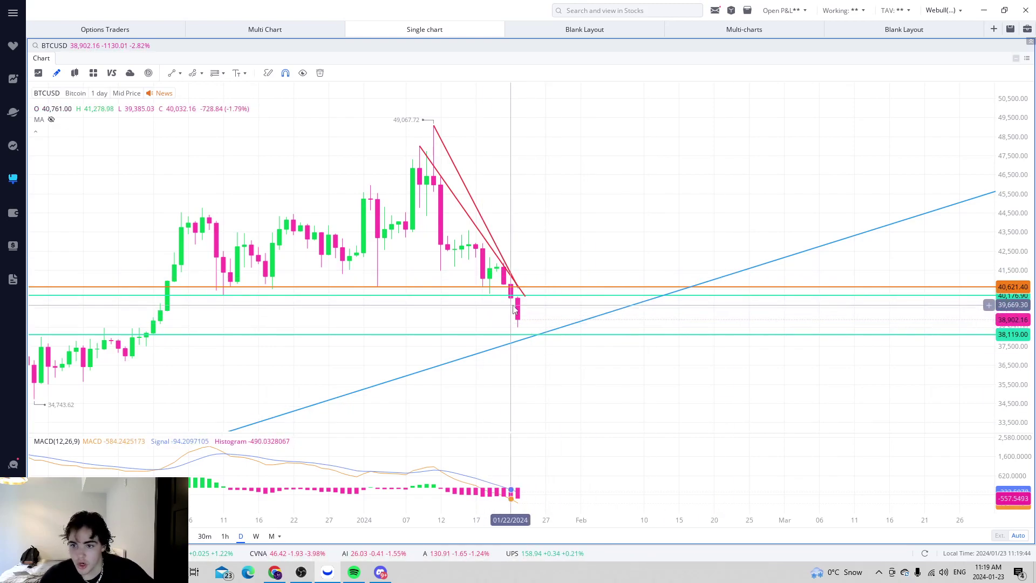
pyautogui.click(526, 294)
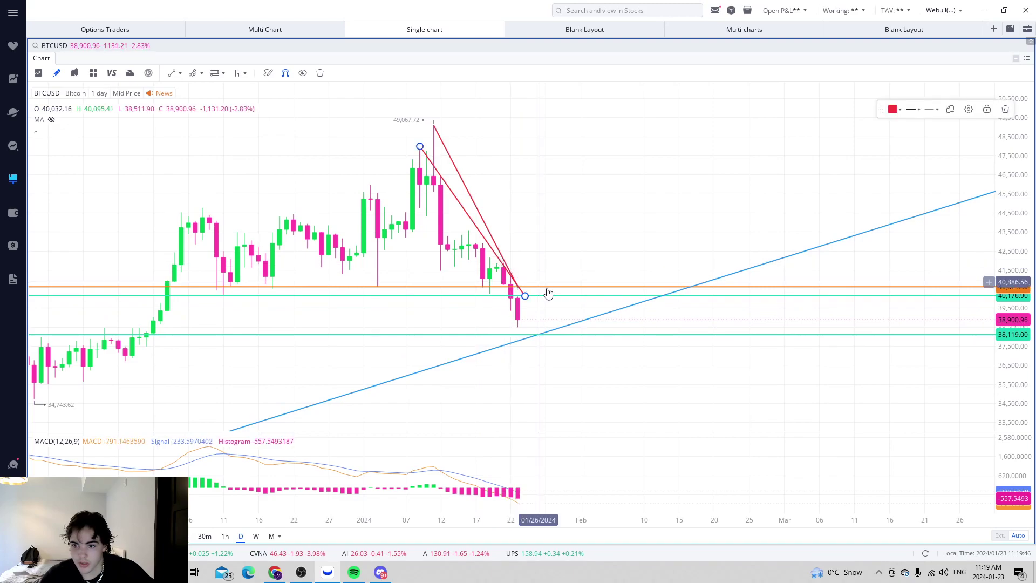
pyautogui.moveTo(528, 297); pyautogui.dragTo(542, 325)
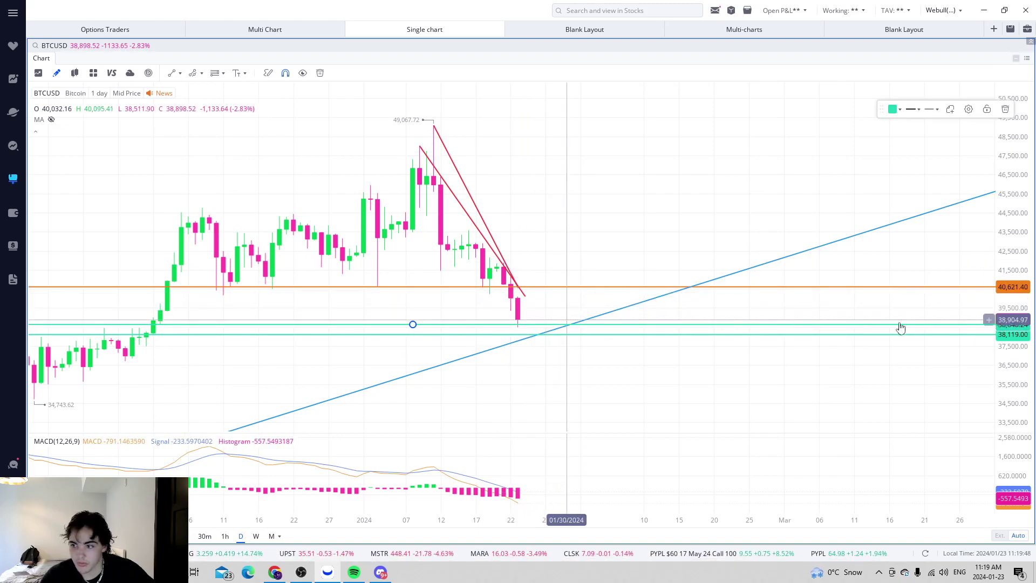
pyautogui.click(1006, 111)
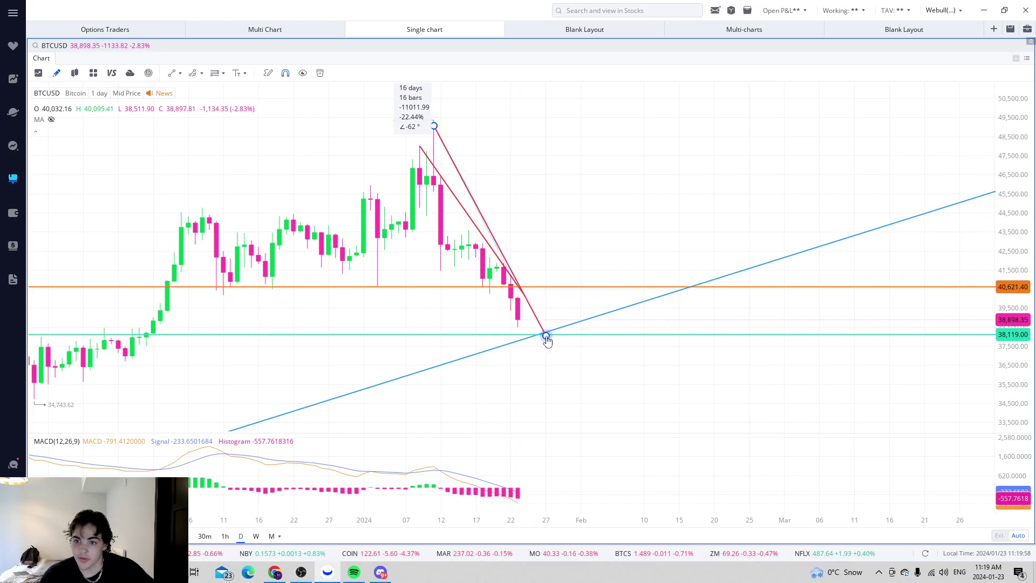
# Extend the two falling red BTCUSD trend lines to about 38,000 on January 27 and about 38,400 on January 28
pyautogui.click(546, 338)
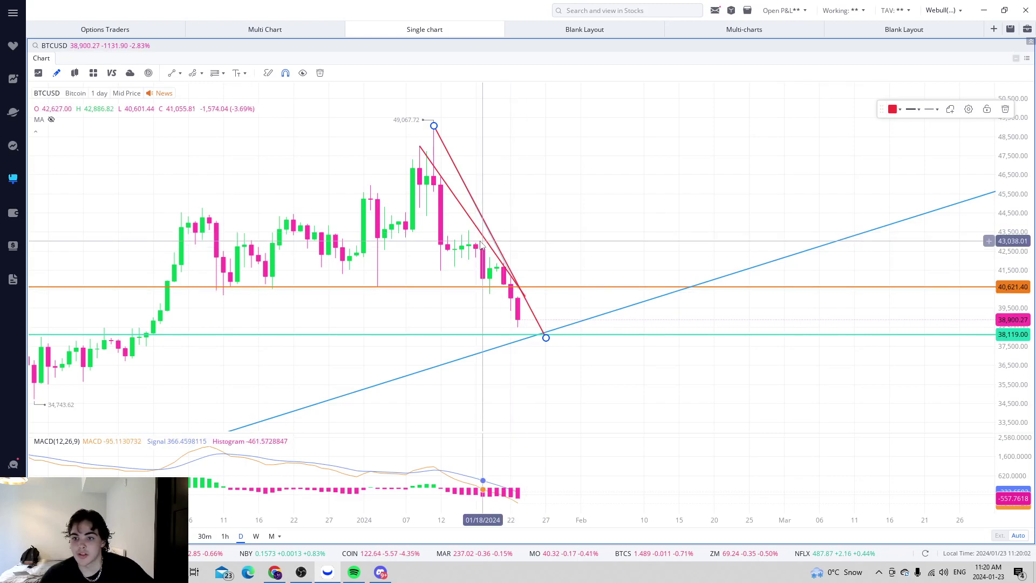
pyautogui.click(524, 291)
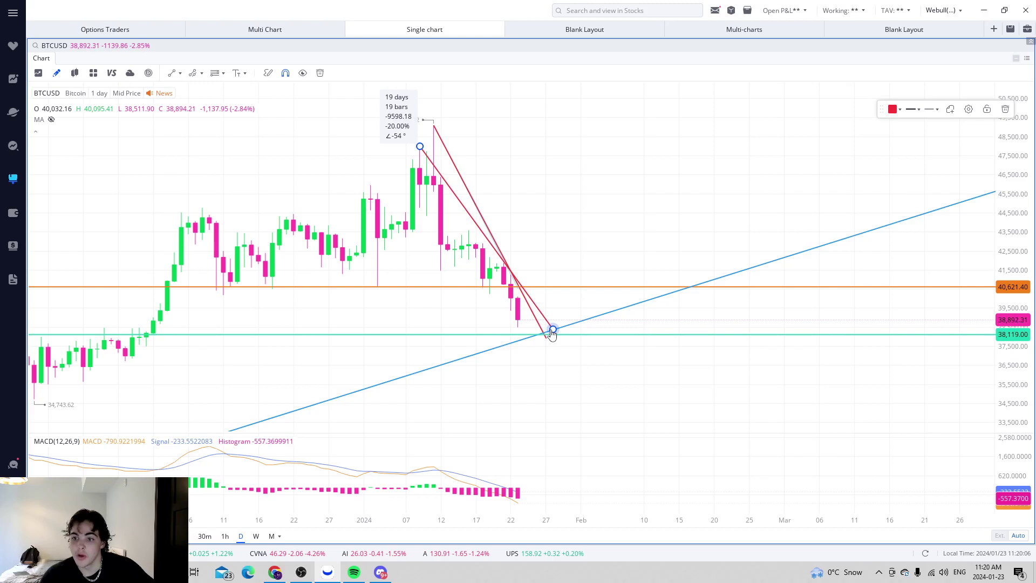
pyautogui.moveTo(552, 335); pyautogui.dragTo(553, 330)
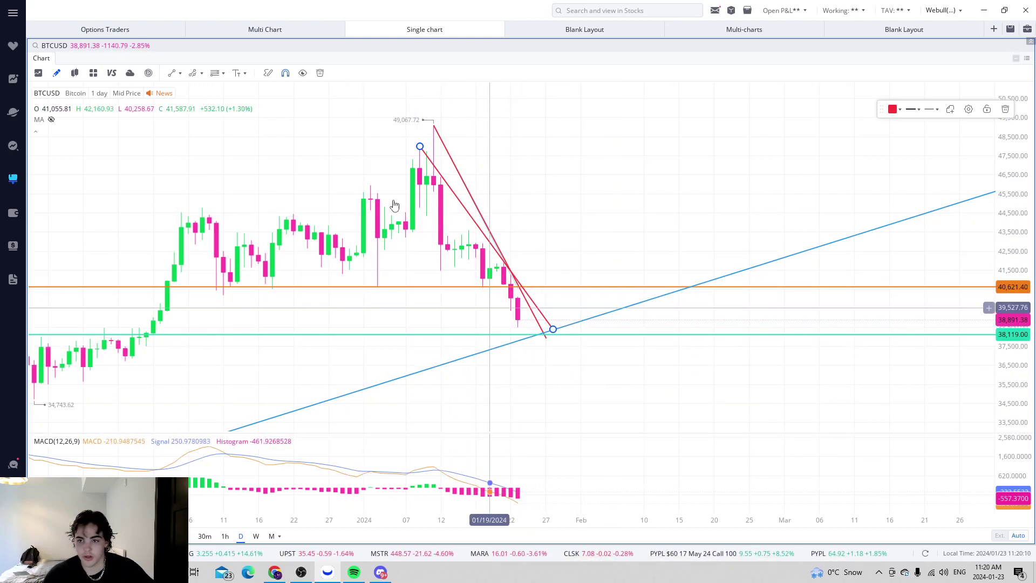
# Examine the daily BTCUSD price action against the extended red lines and the rising blue line, and dismiss the Malwarebytes offer
pyautogui.scroll(-1, 536, 324)
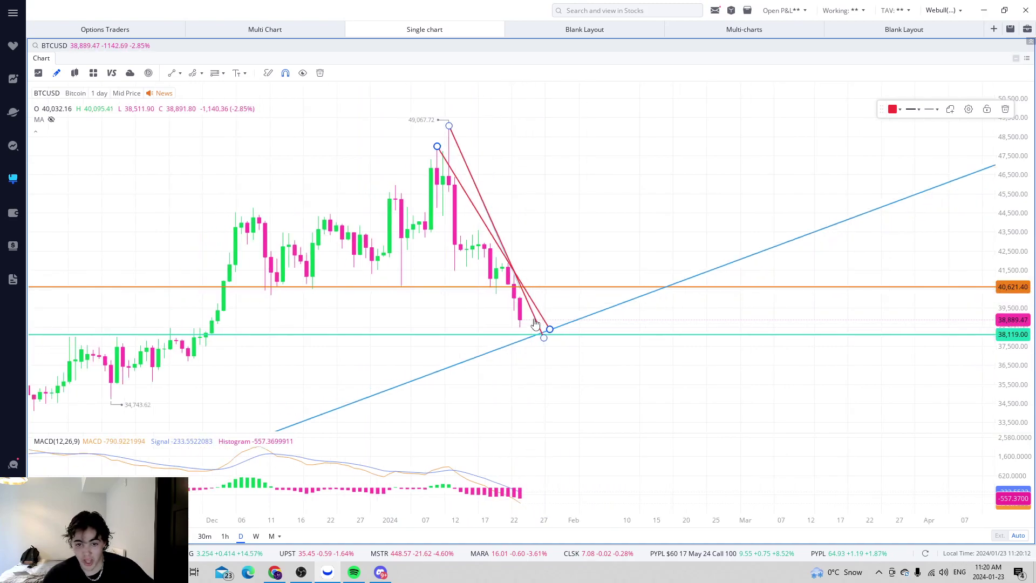
pyautogui.scroll(-1, 536, 324)
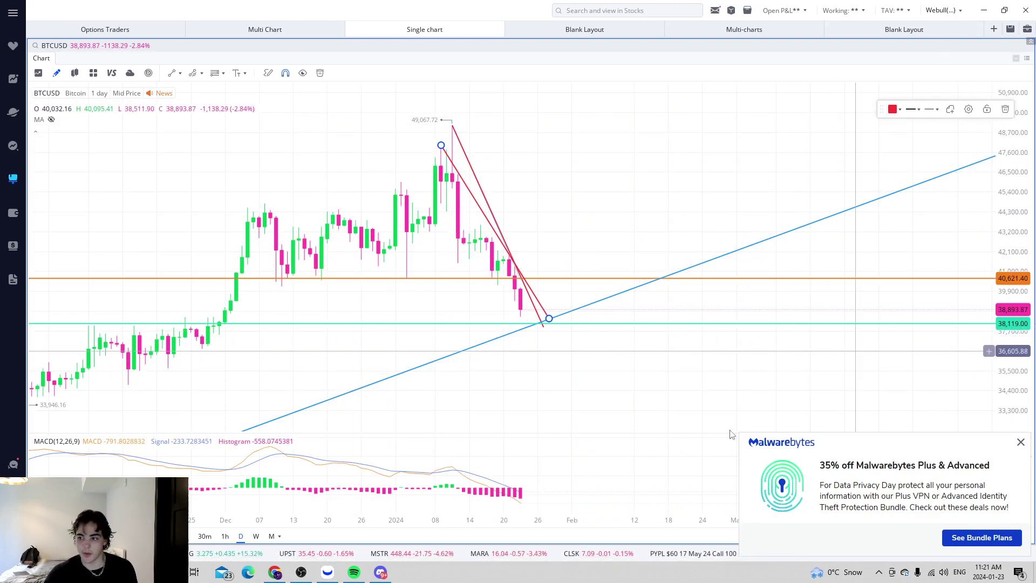
pyautogui.click(1021, 442)
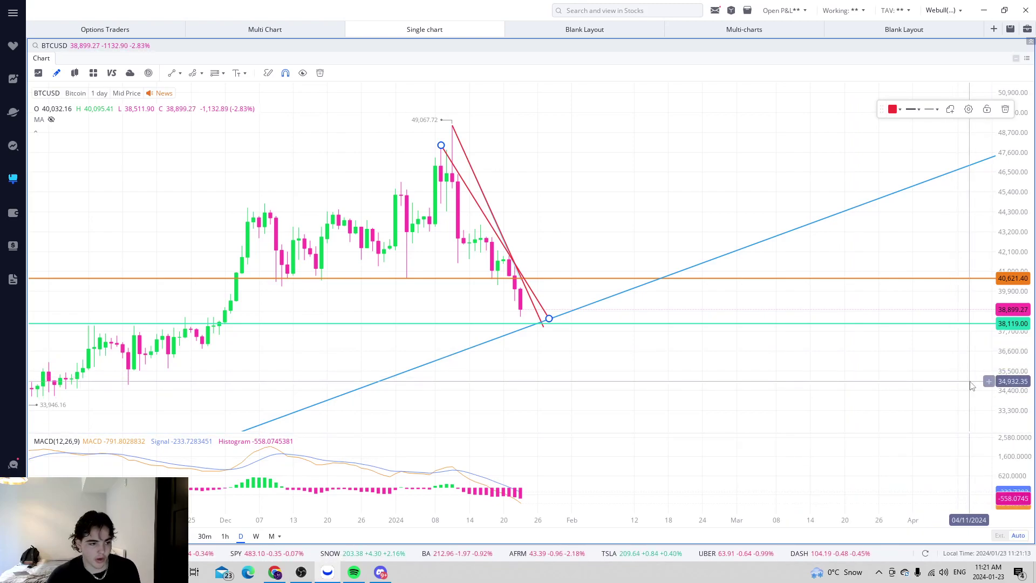